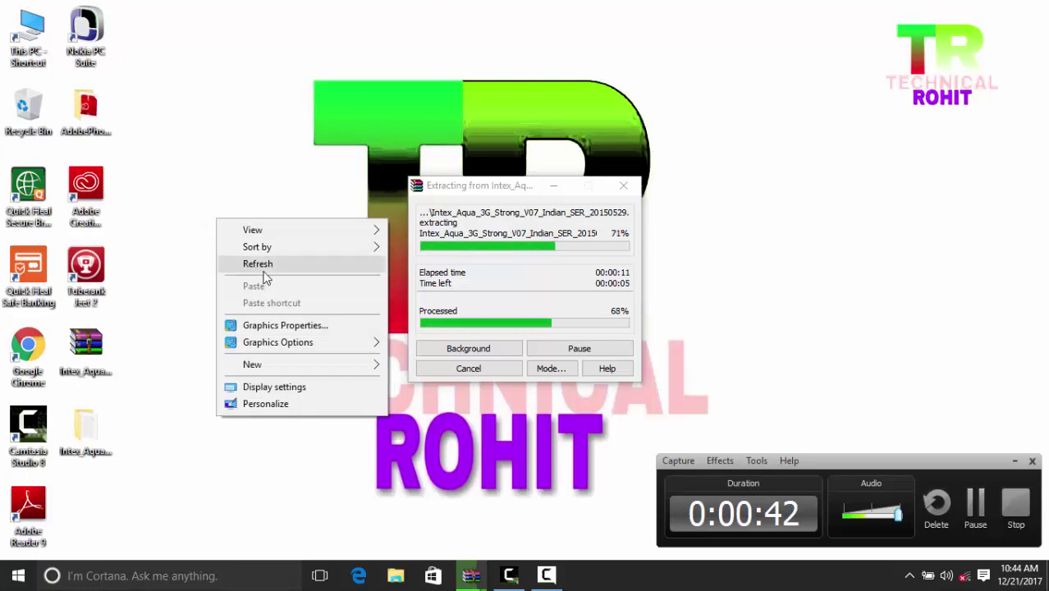
click(257, 265)
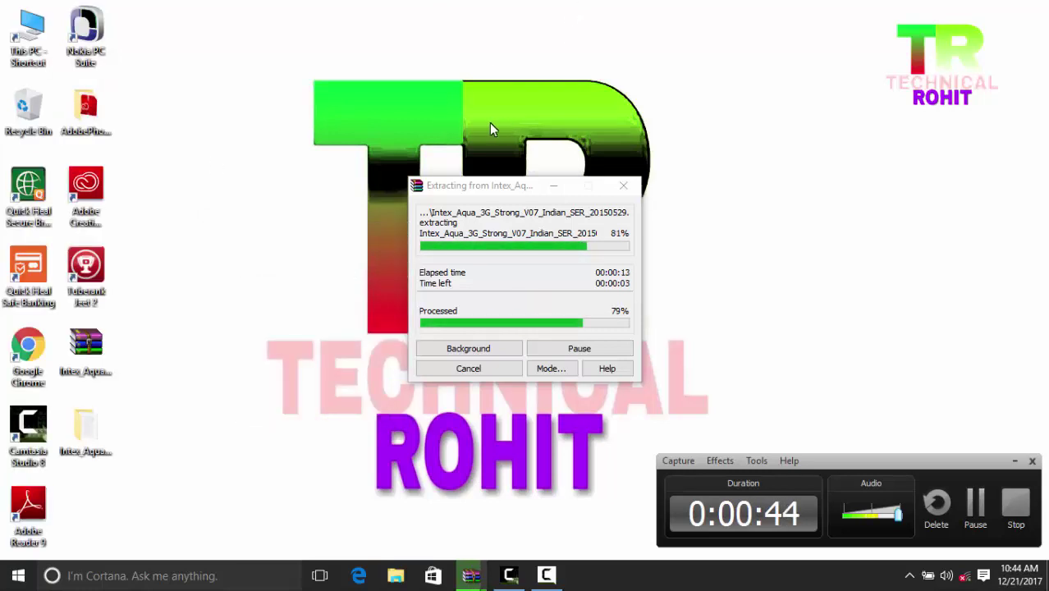
right_click(248, 169)
click(283, 216)
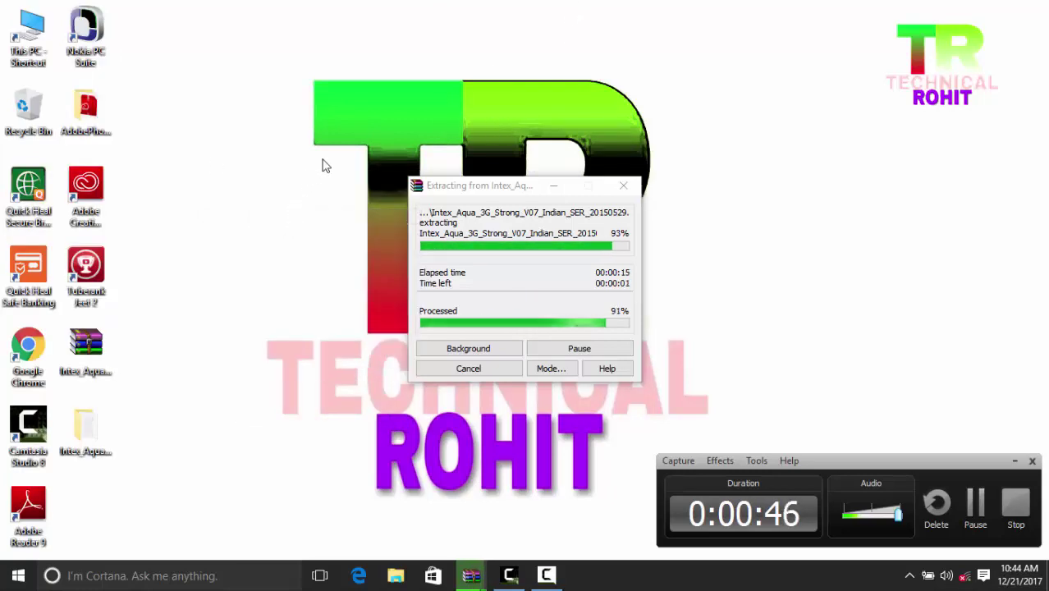
right_click(222, 198)
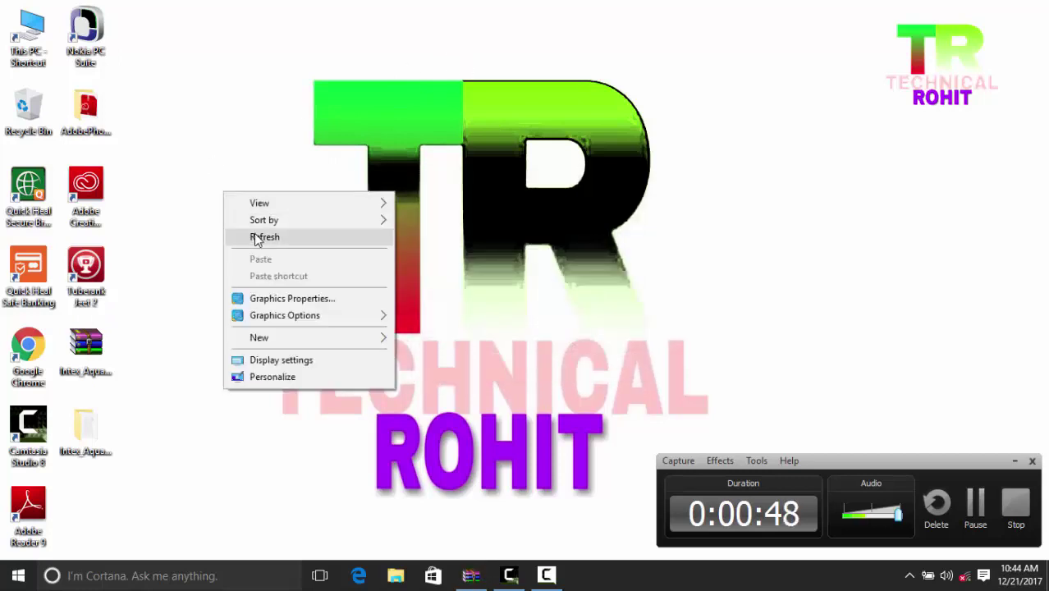
click(259, 238)
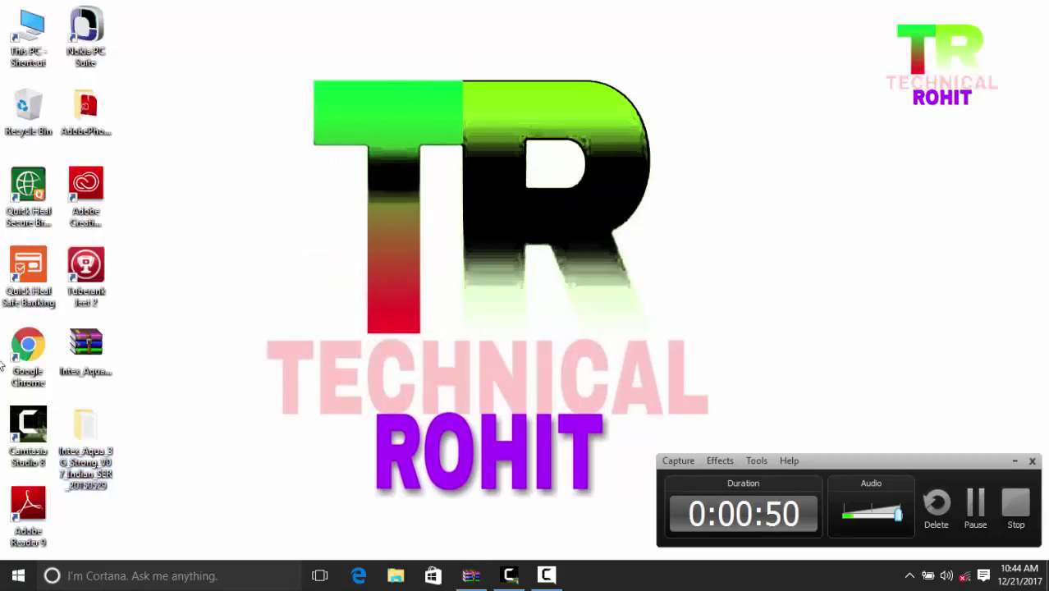
- Open the extracted Intex_Aqua_3G_Strong_V07_Indian_SER_20150529 folder on the desktop and look over its firmware, upgrade tool, driver and WriteIMEI folders
double_click(85, 453)
drag(282, 15, 538, 15)
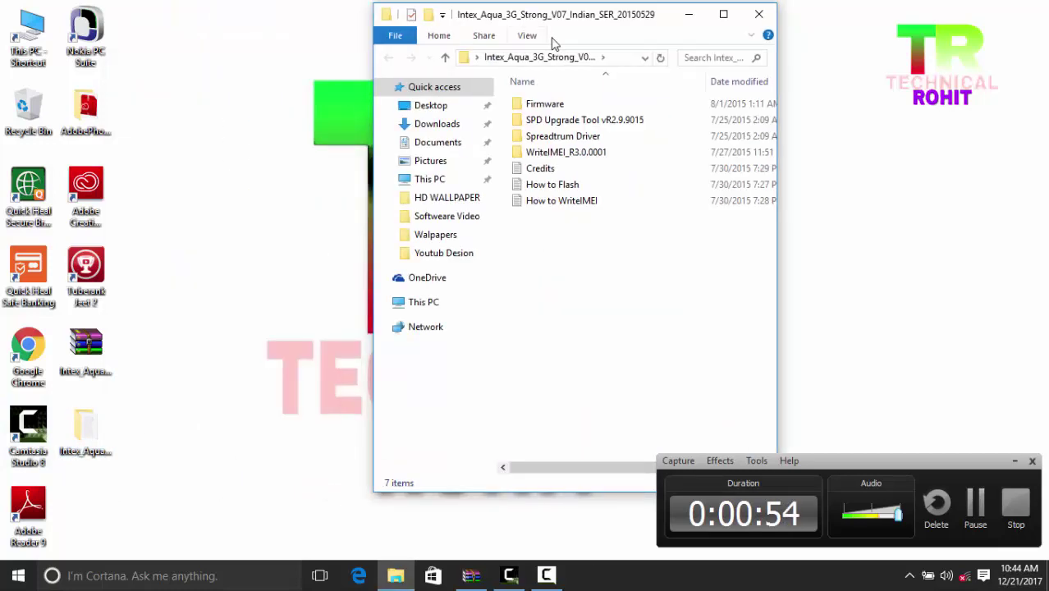
click(608, 103)
double_click(583, 105)
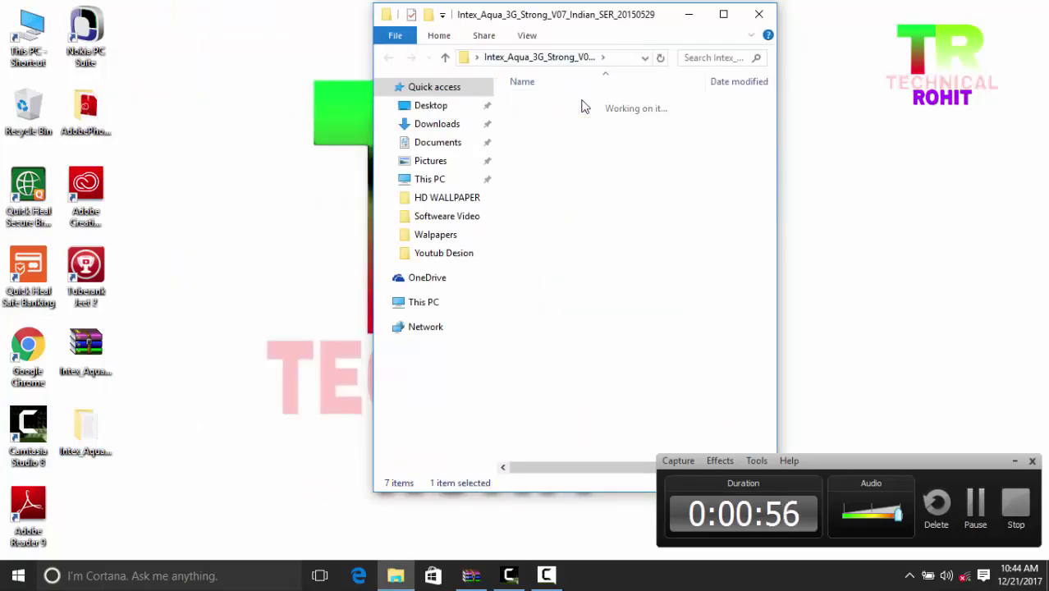
click(389, 57)
click(588, 123)
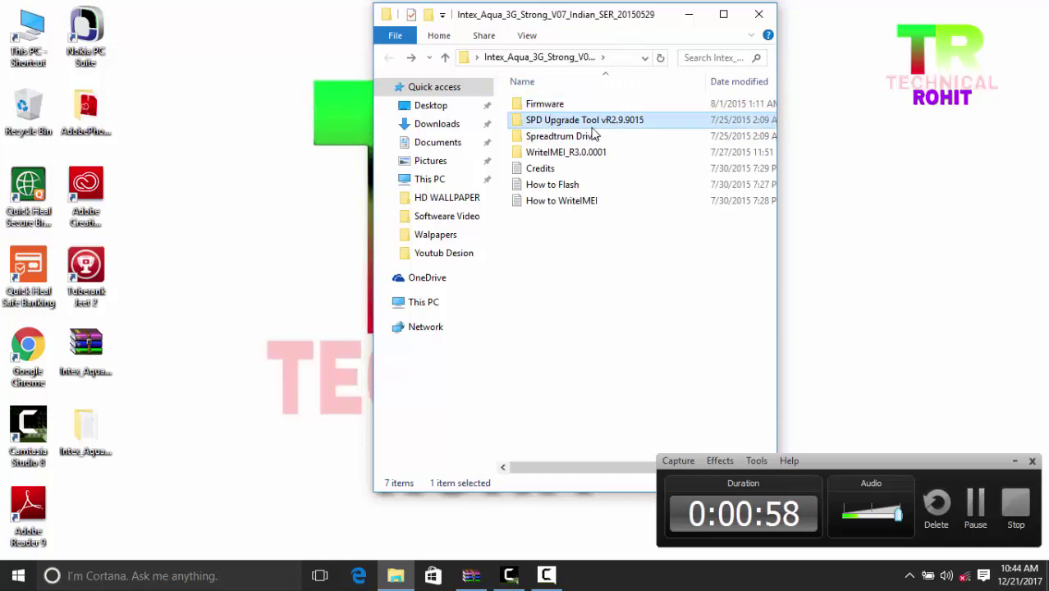
click(590, 137)
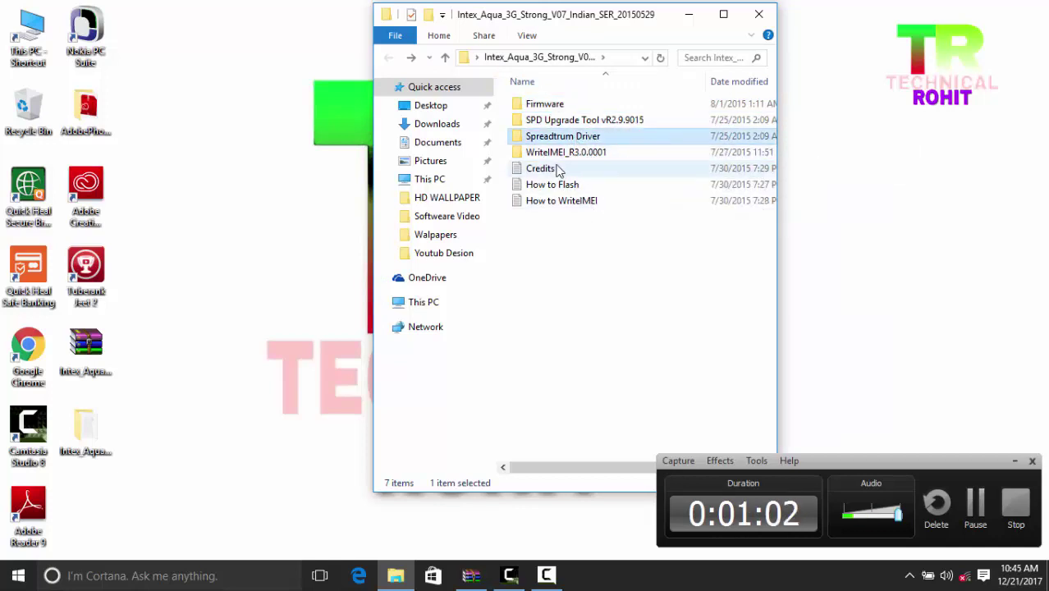
click(562, 152)
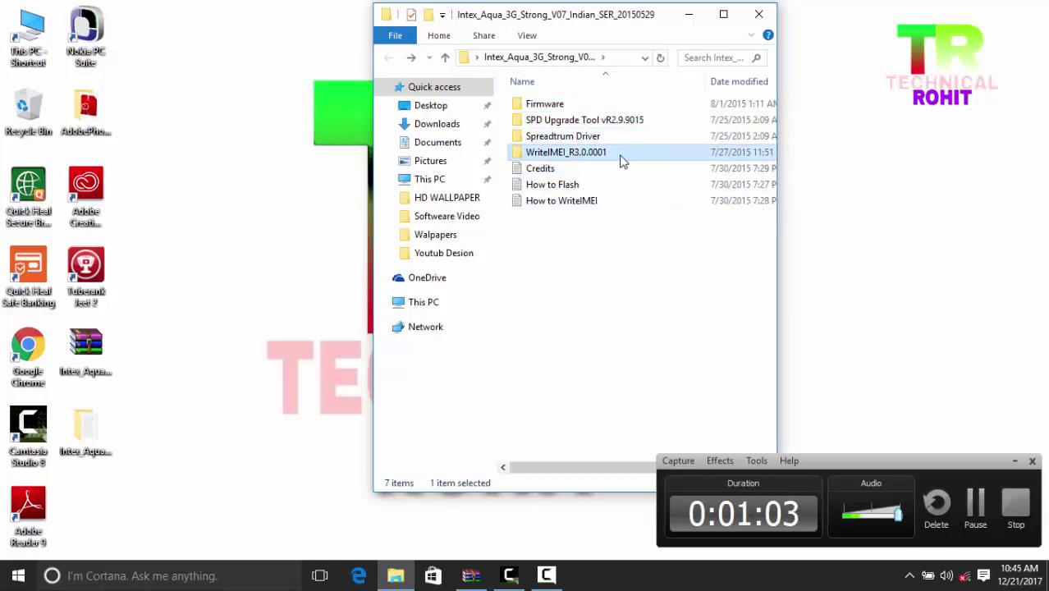
- Run Setup from the Spreadtrum Driver folder to view the ADB driver installer, exit it and return to the parent folder
double_click(587, 140)
key(BackSpace)
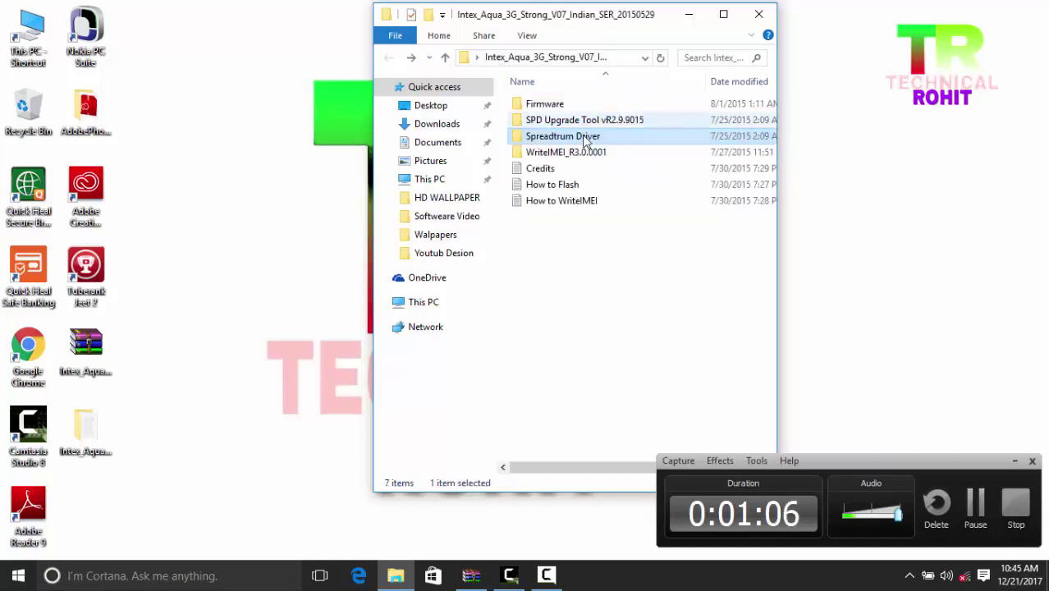
double_click(588, 140)
click(534, 122)
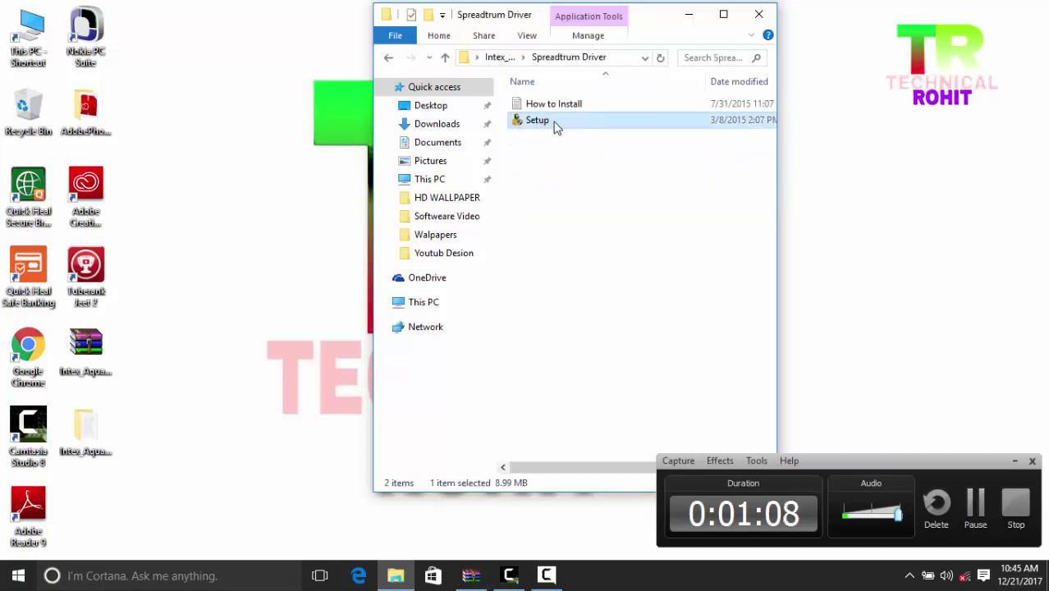
double_click(555, 123)
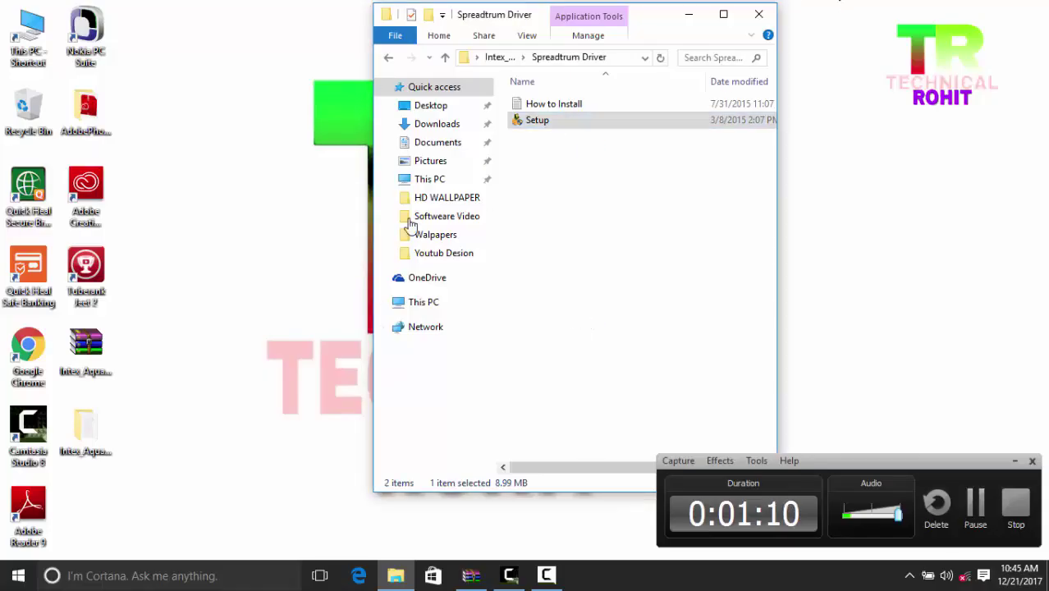
click(642, 413)
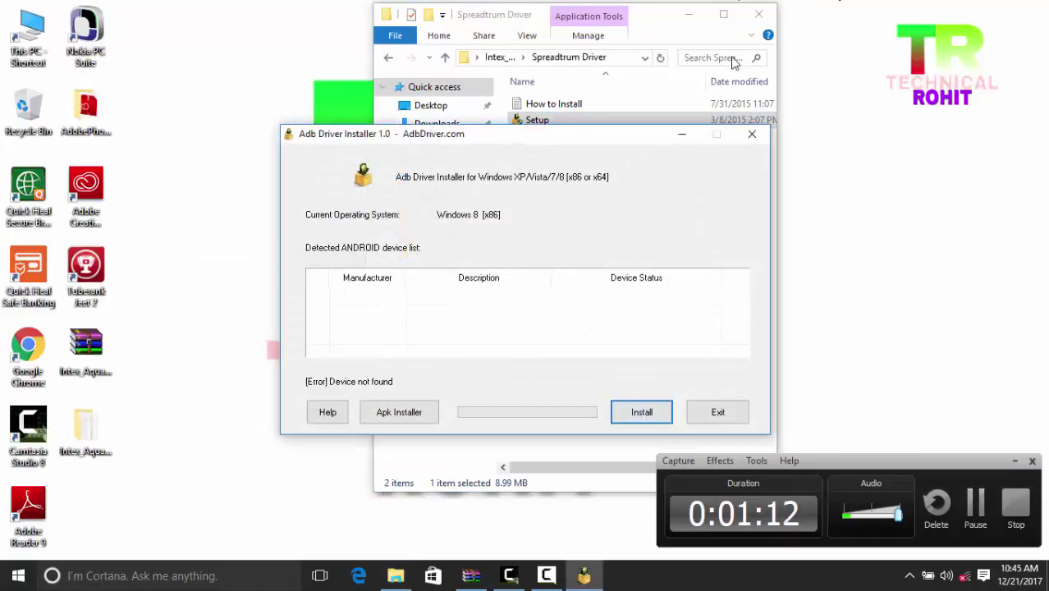
click(737, 410)
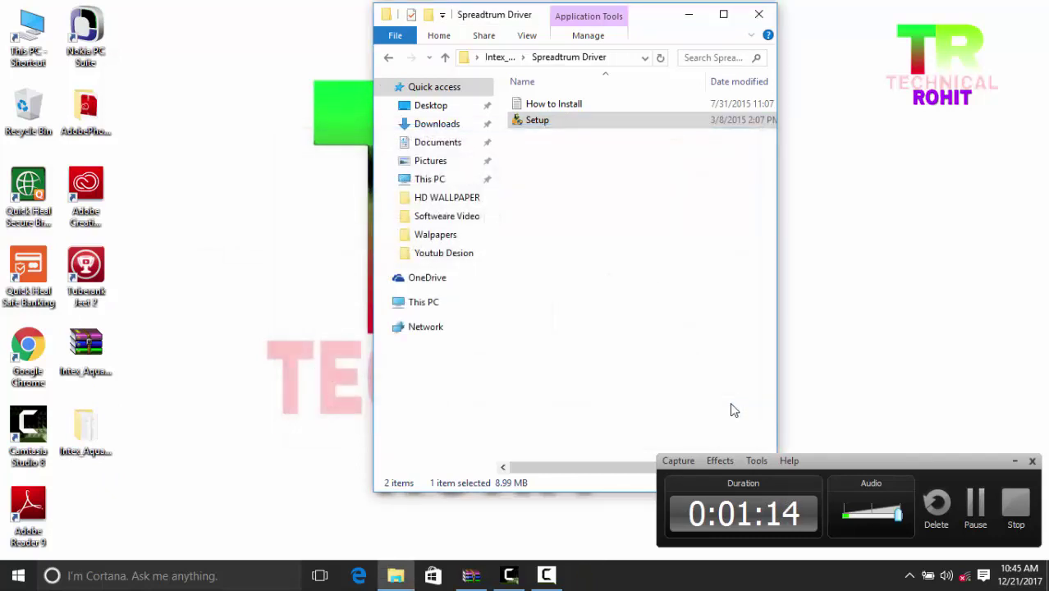
click(658, 227)
click(391, 58)
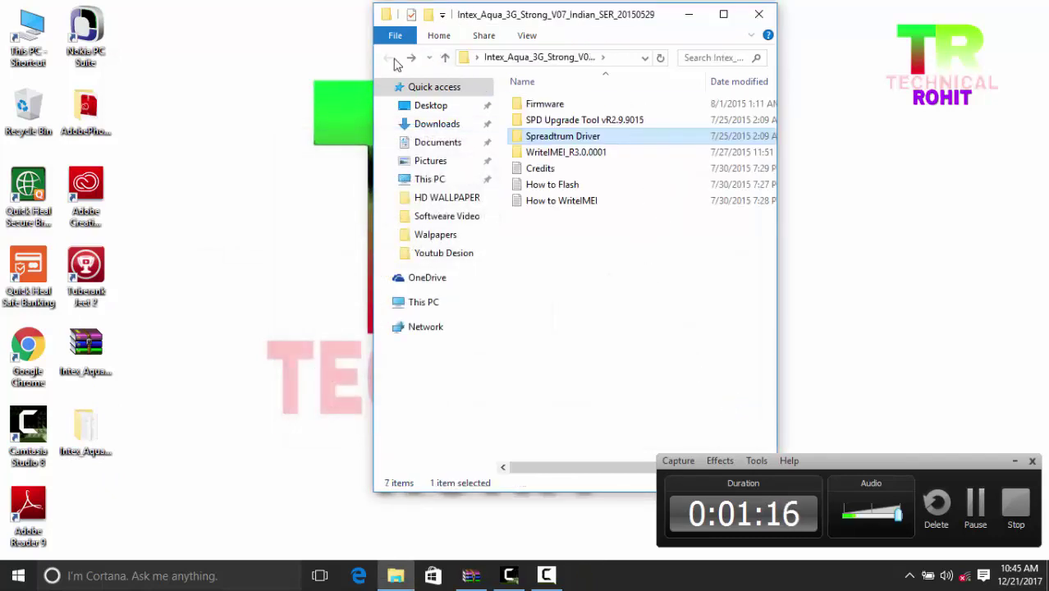
- In a second file window, open the All Driver Setep folder inside All COMPANY WAYS FLASH FILE on Local Disk (G:)
key(super+e)
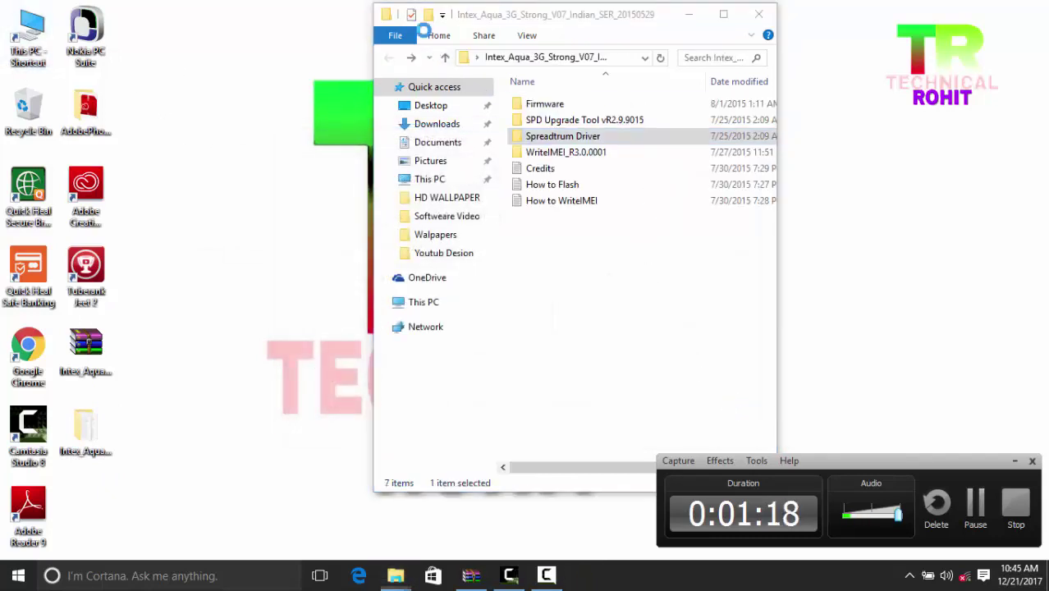
drag(599, 27, 259, 41)
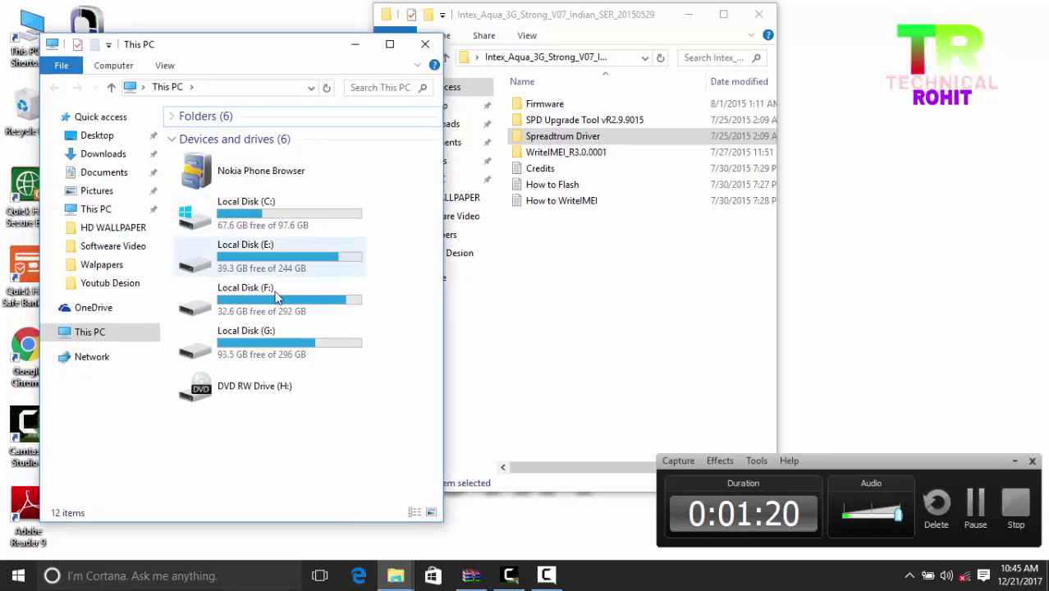
double_click(271, 343)
double_click(270, 134)
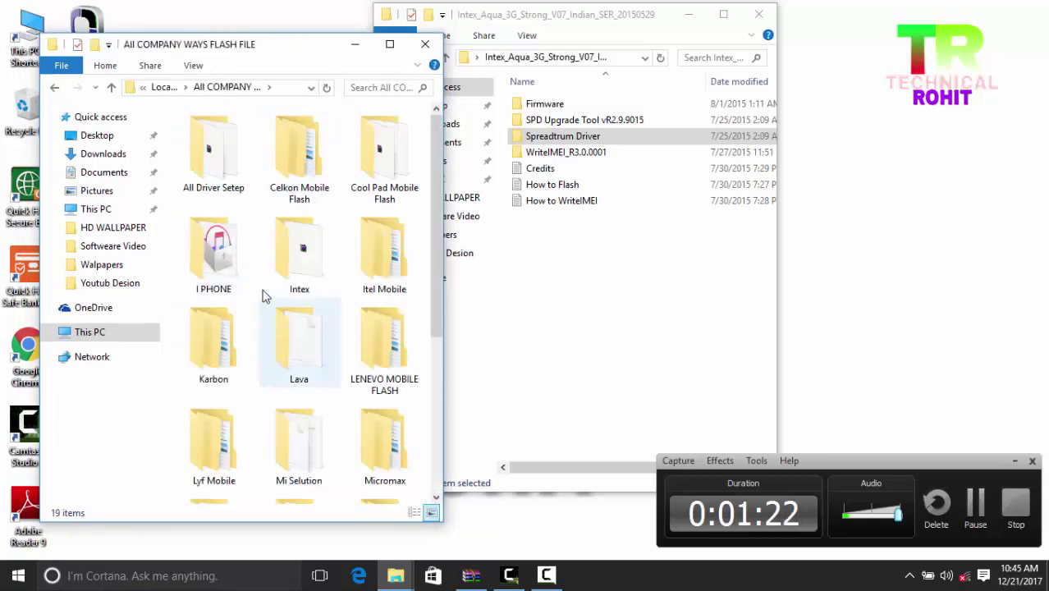
click(54, 87)
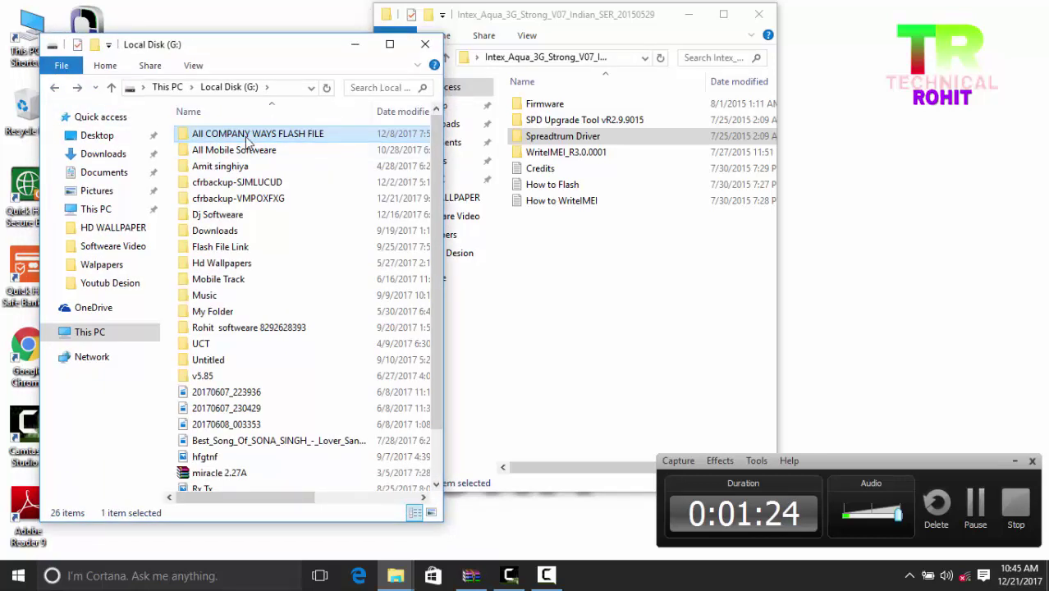
double_click(219, 136)
double_click(219, 140)
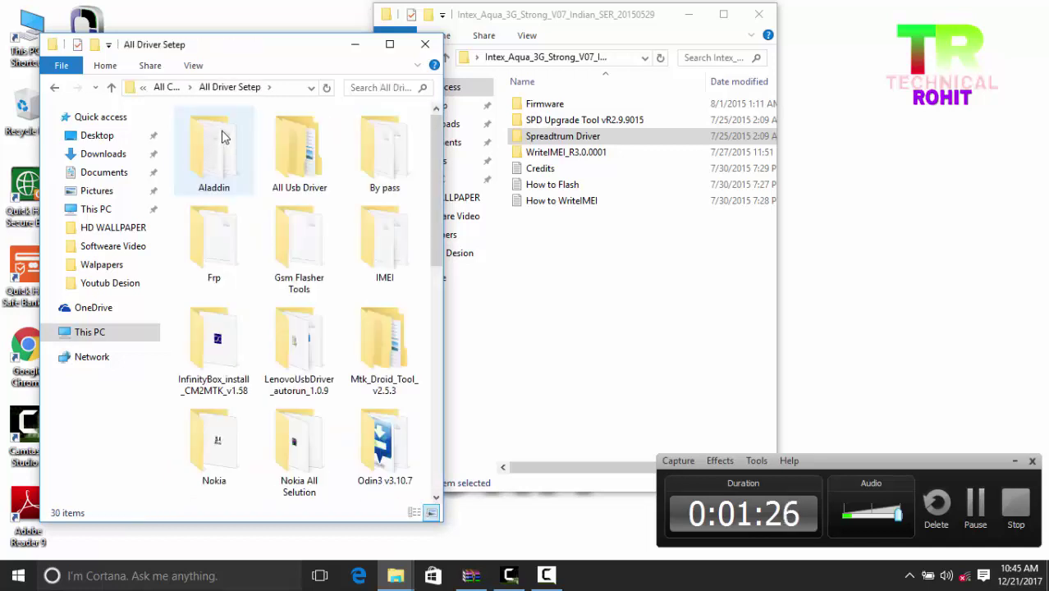
- Launch the UpgradeDownload application from the SPD_Upgrade_Tool_R17.0.0001 folder inside SPD_Upgrade_
scroll(222, 137, down, 5)
double_click(300, 152)
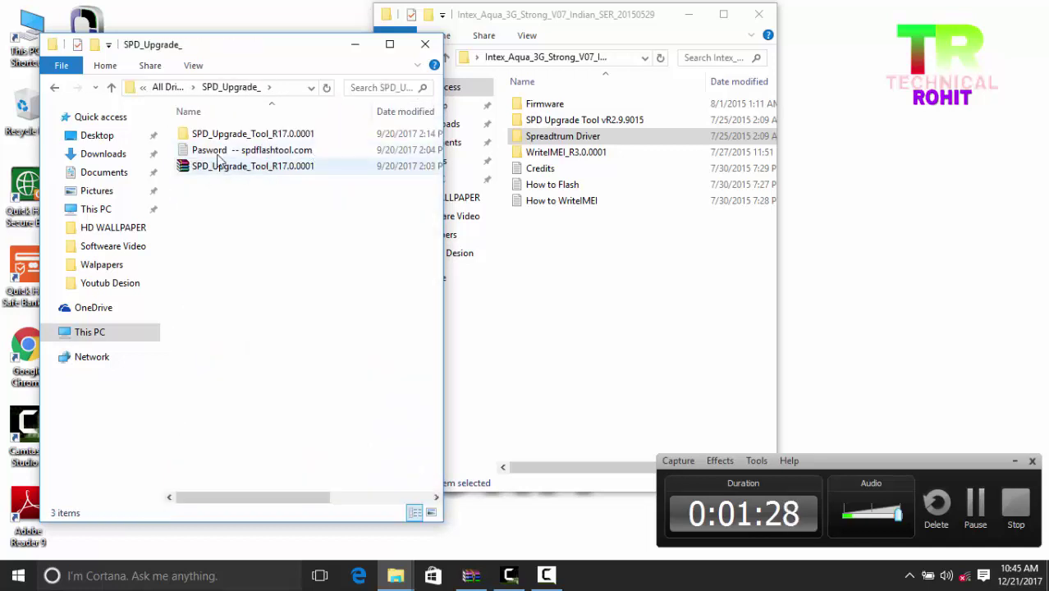
double_click(258, 133)
drag(433, 279, 435, 307)
double_click(231, 465)
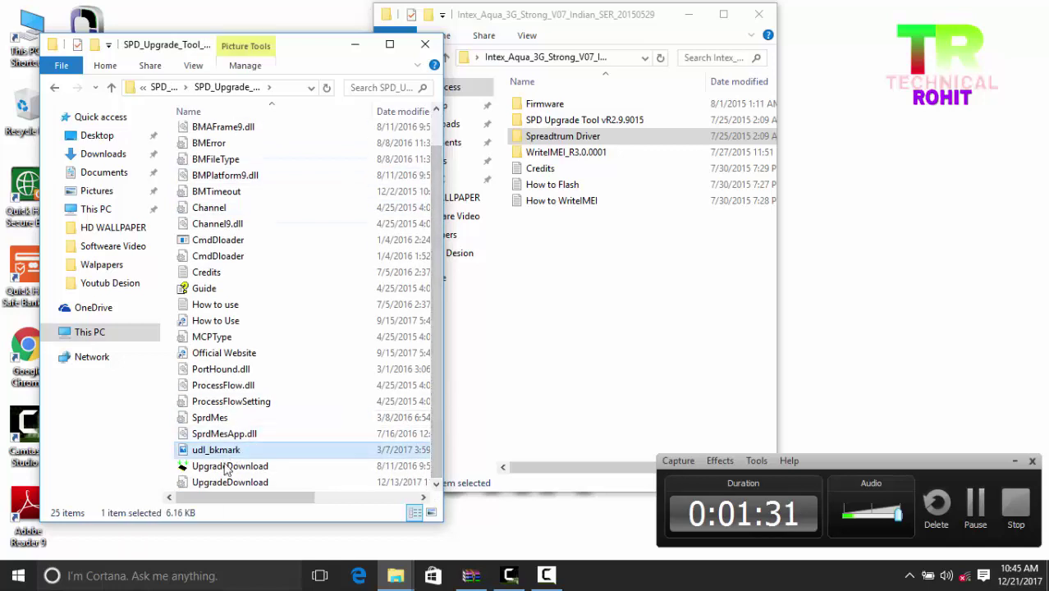
right_click(801, 69)
click(841, 117)
right_click(814, 93)
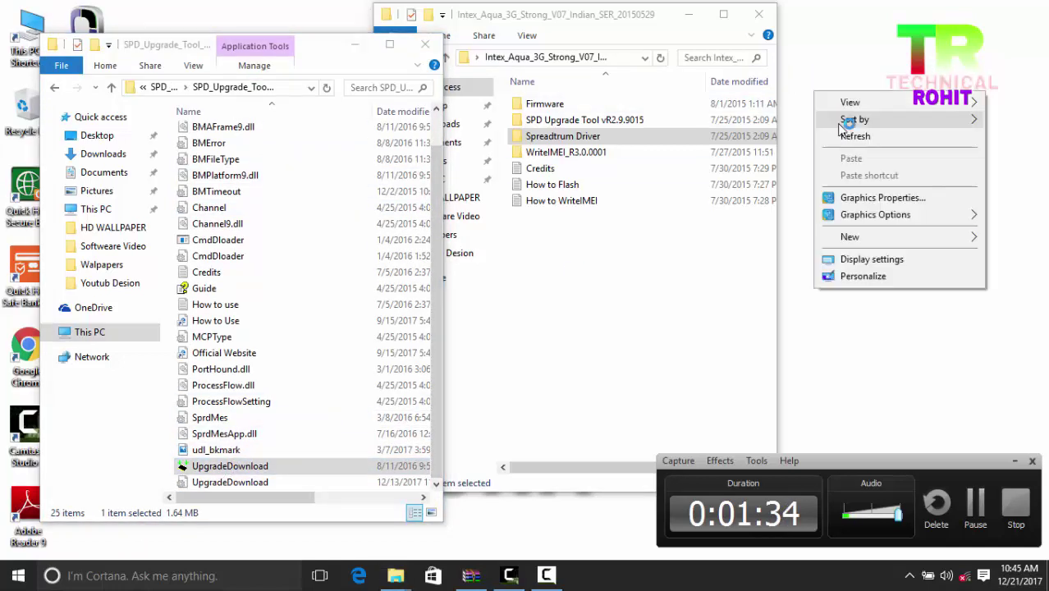
click(849, 136)
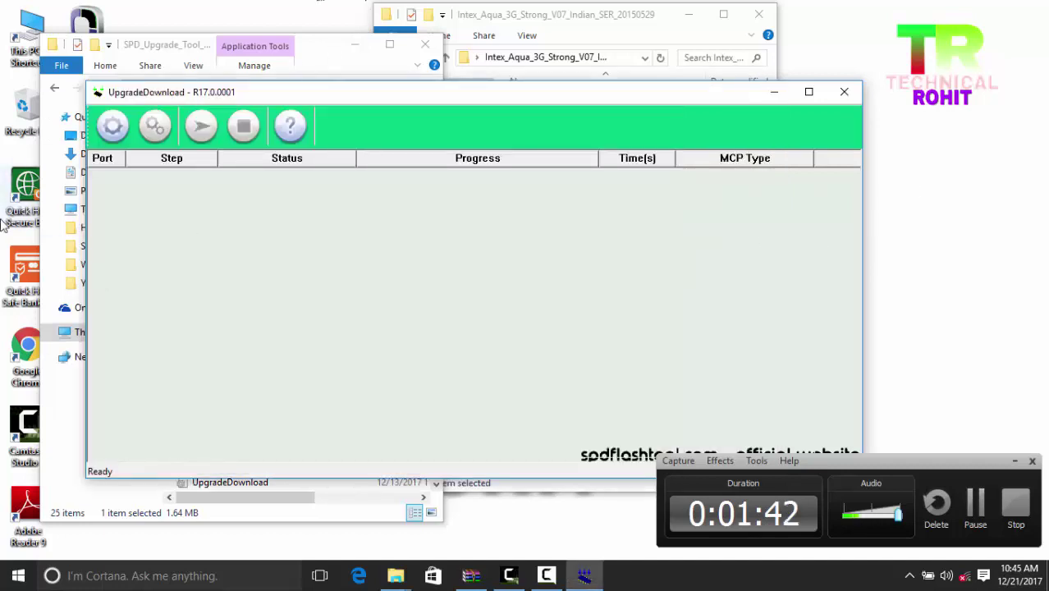
- Load the Intex_Aqua_3G_Strong_V07_Indian_SER PAC file from the extracted desktop folder's Firmware subfolder as the packet file
click(113, 127)
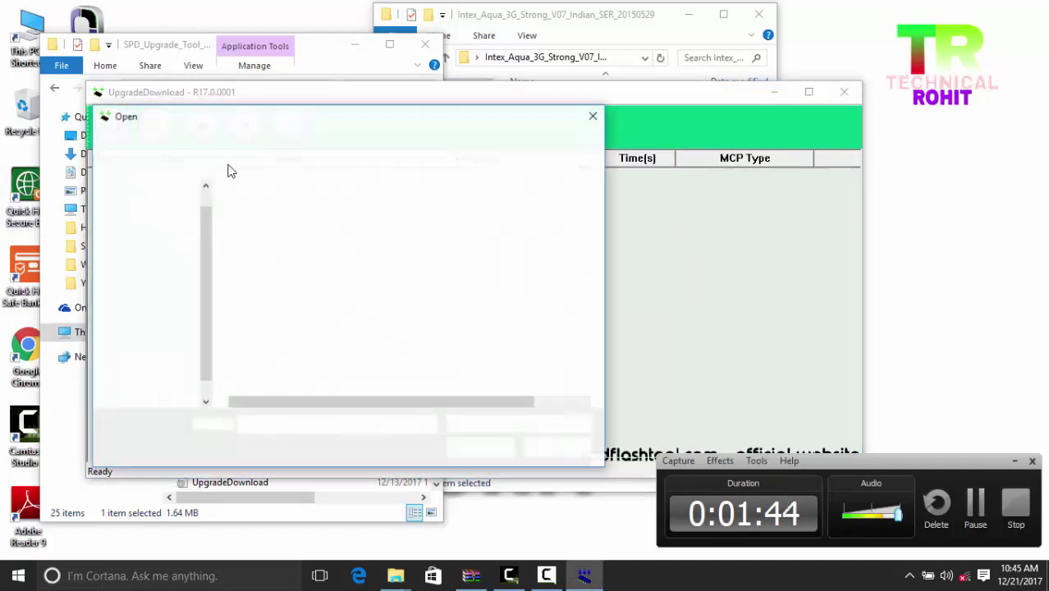
click(164, 389)
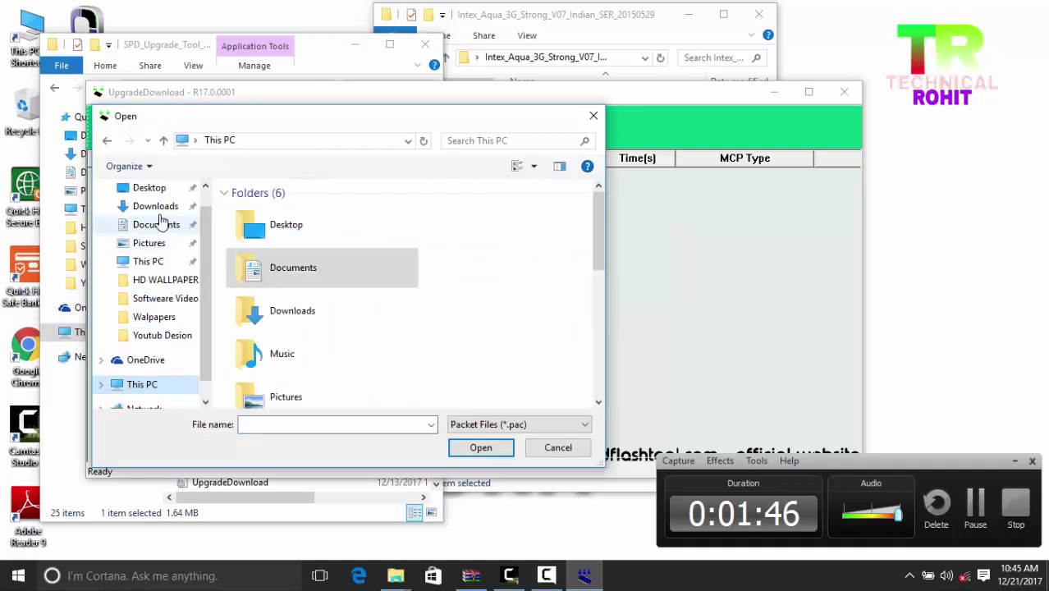
click(152, 188)
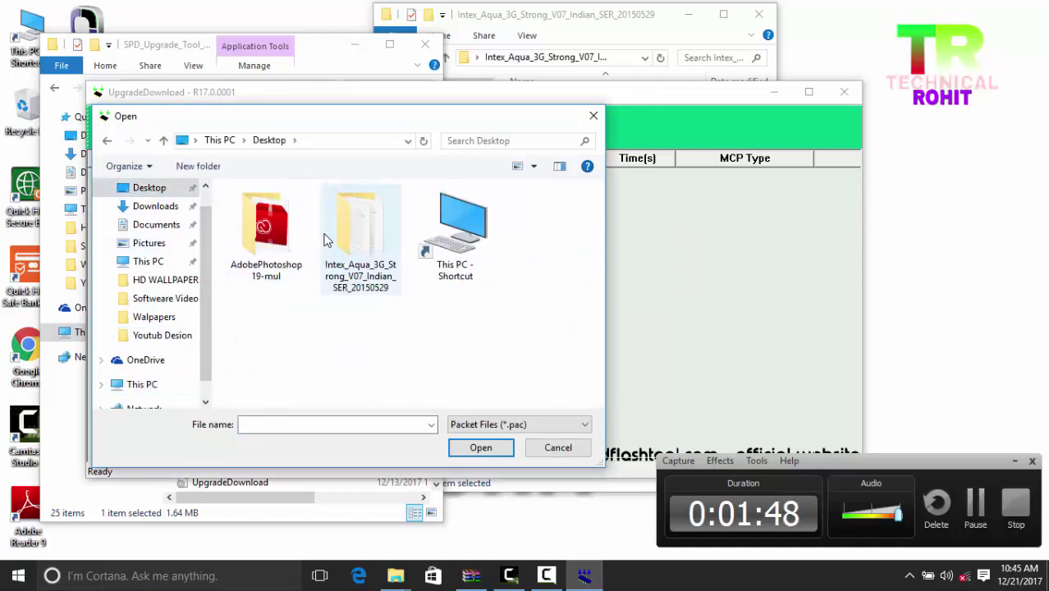
double_click(352, 237)
double_click(251, 214)
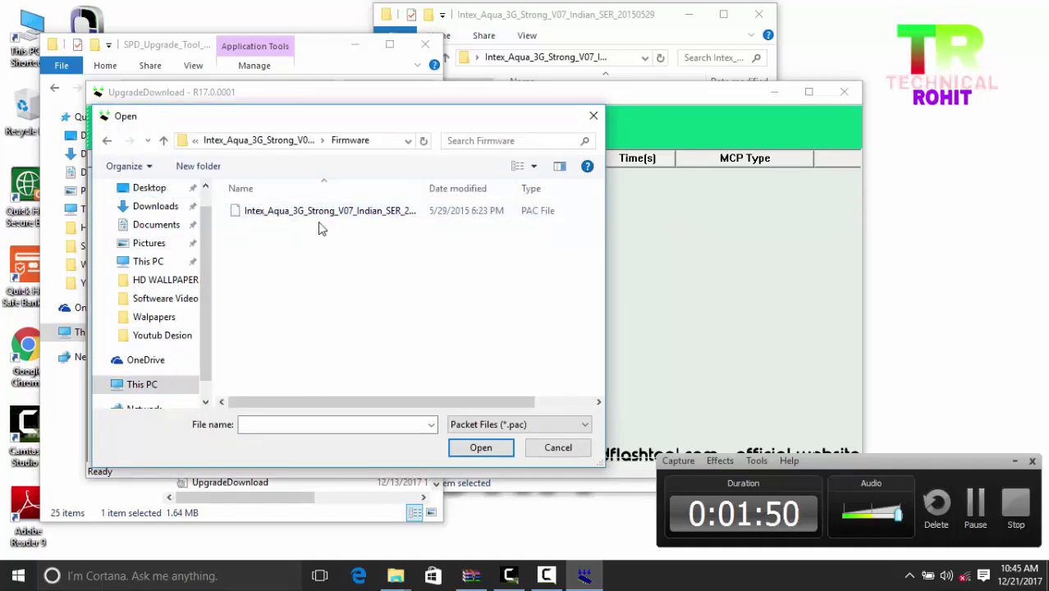
click(272, 215)
click(479, 453)
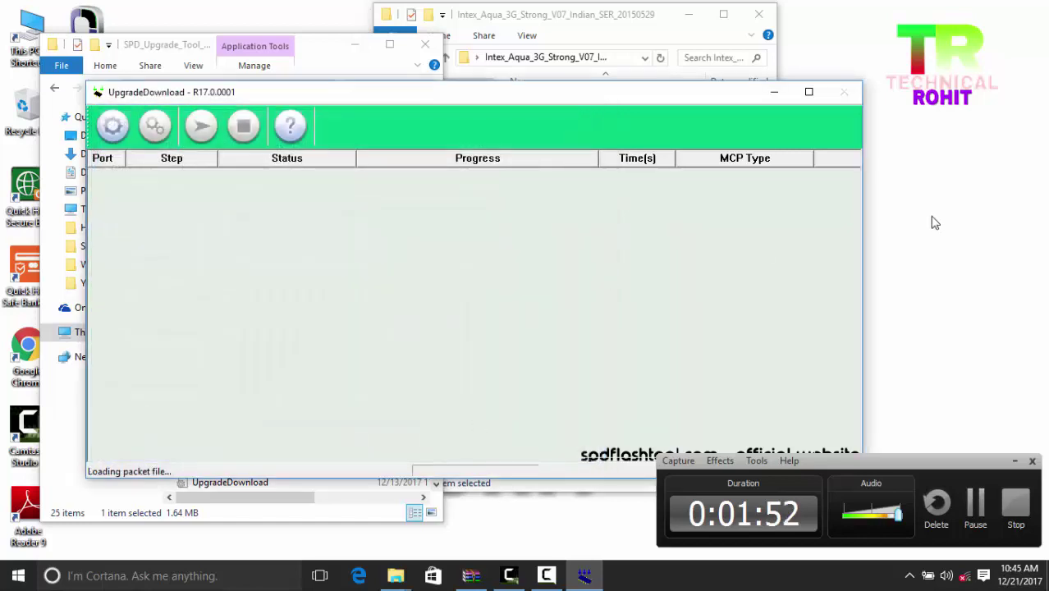
right_click(943, 173)
click(926, 214)
right_click(925, 199)
click(925, 242)
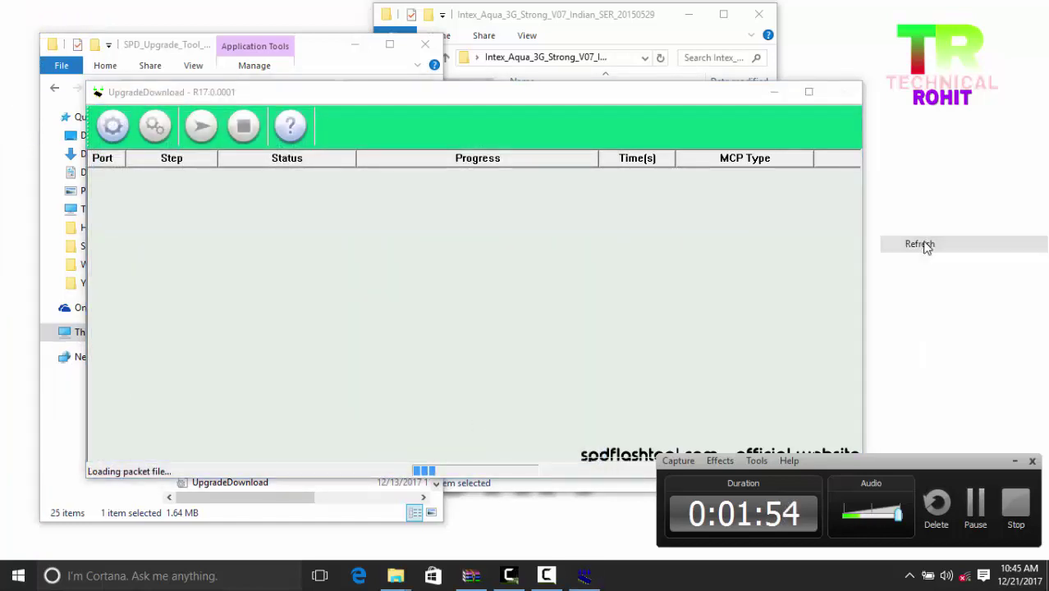
right_click(997, 127)
click(952, 170)
right_click(958, 161)
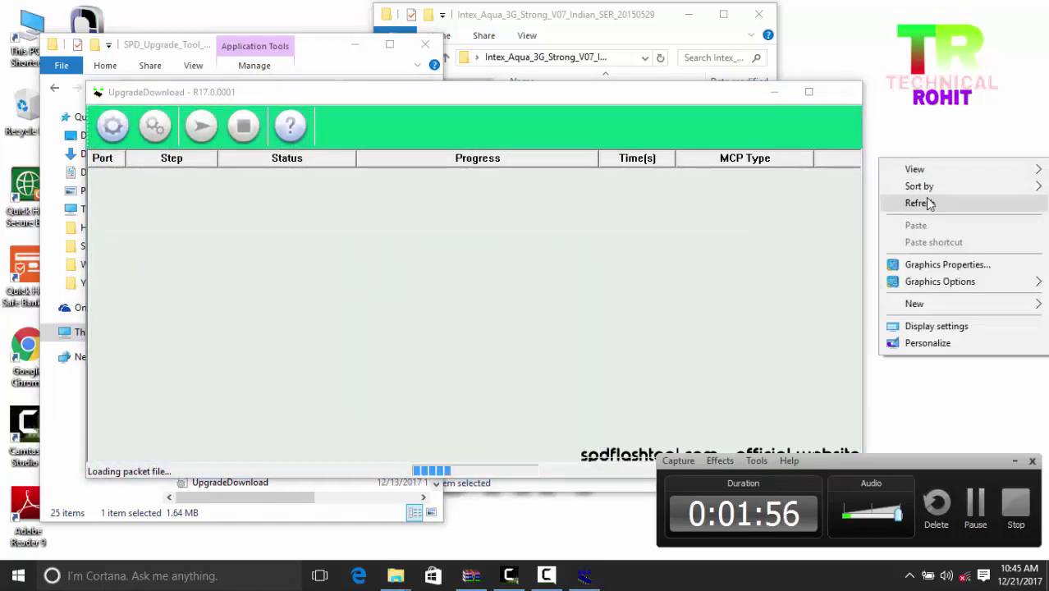
click(925, 206)
right_click(958, 163)
click(927, 205)
right_click(925, 165)
click(920, 210)
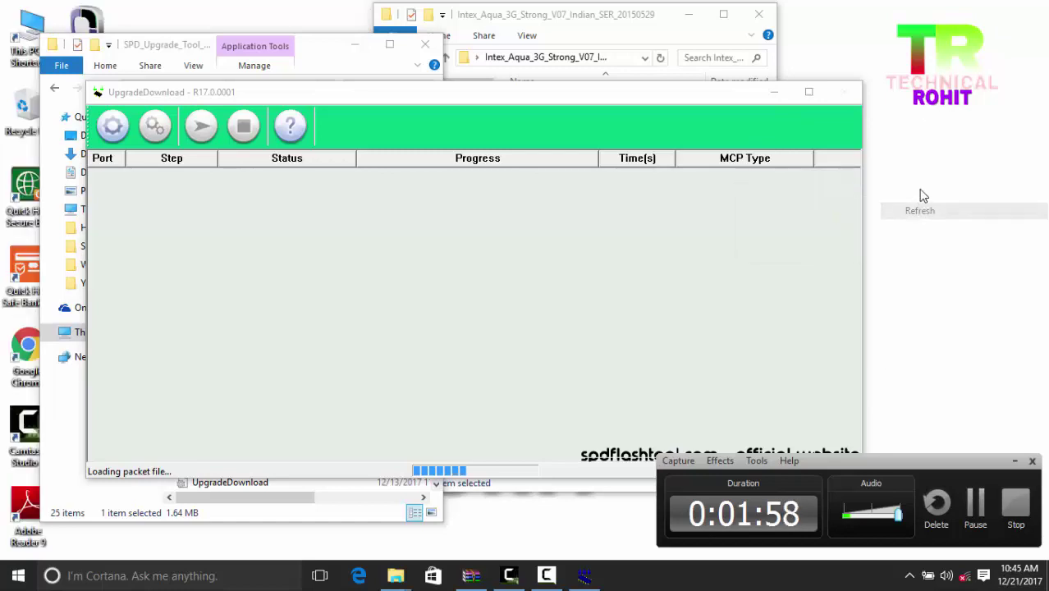
right_click(923, 171)
click(921, 215)
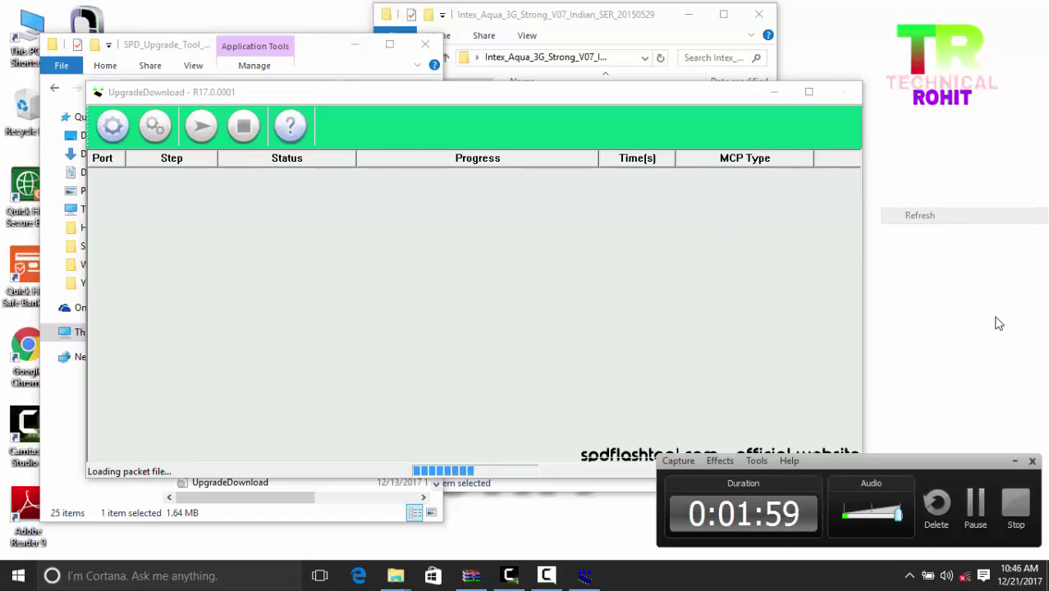
right_click(952, 278)
click(927, 320)
right_click(933, 207)
click(918, 251)
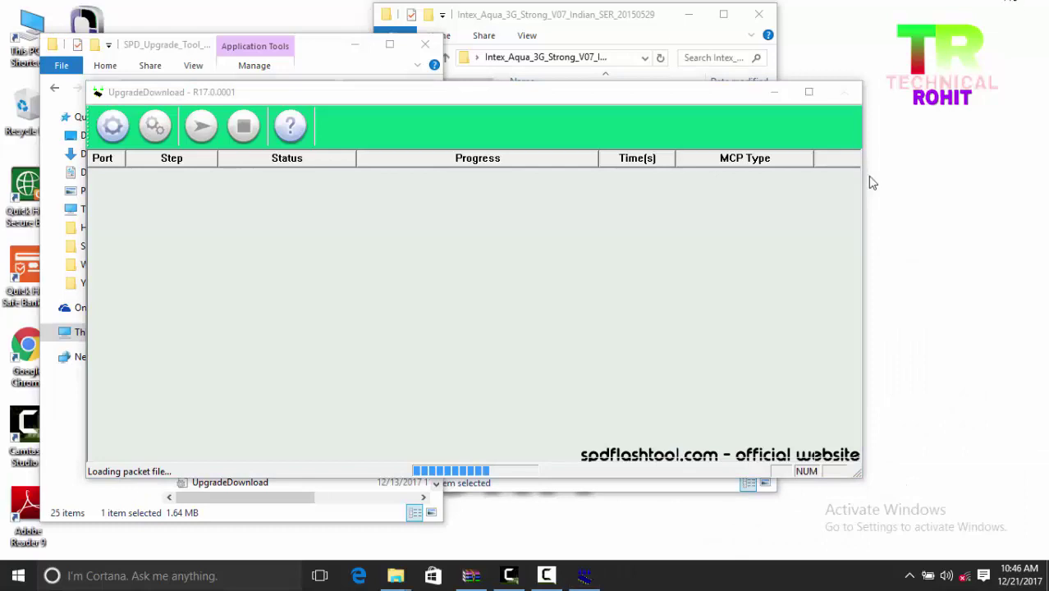
right_click(952, 147)
click(919, 182)
right_click(952, 160)
click(921, 211)
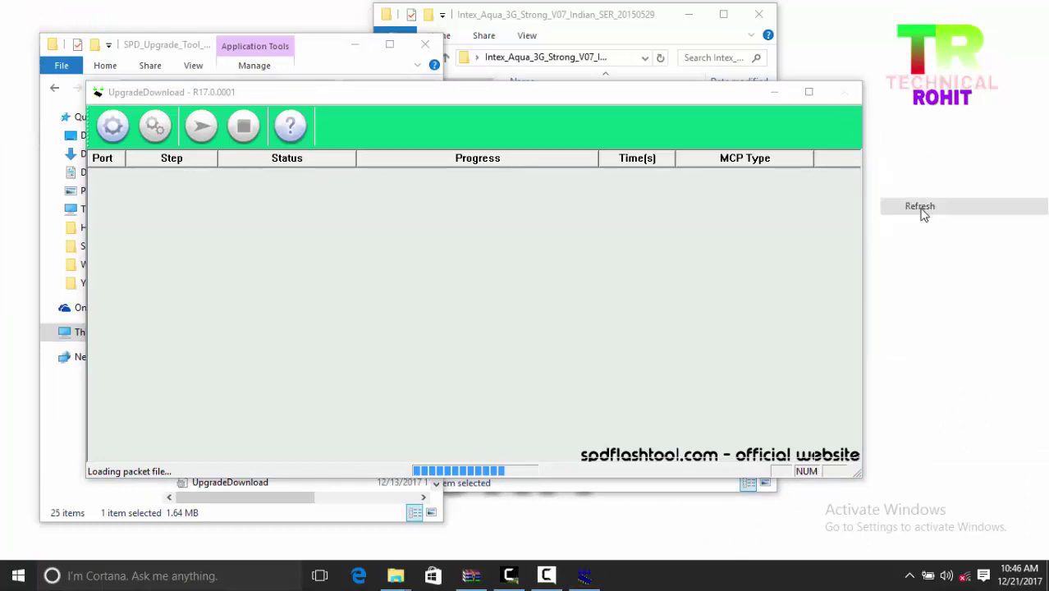
right_click(964, 122)
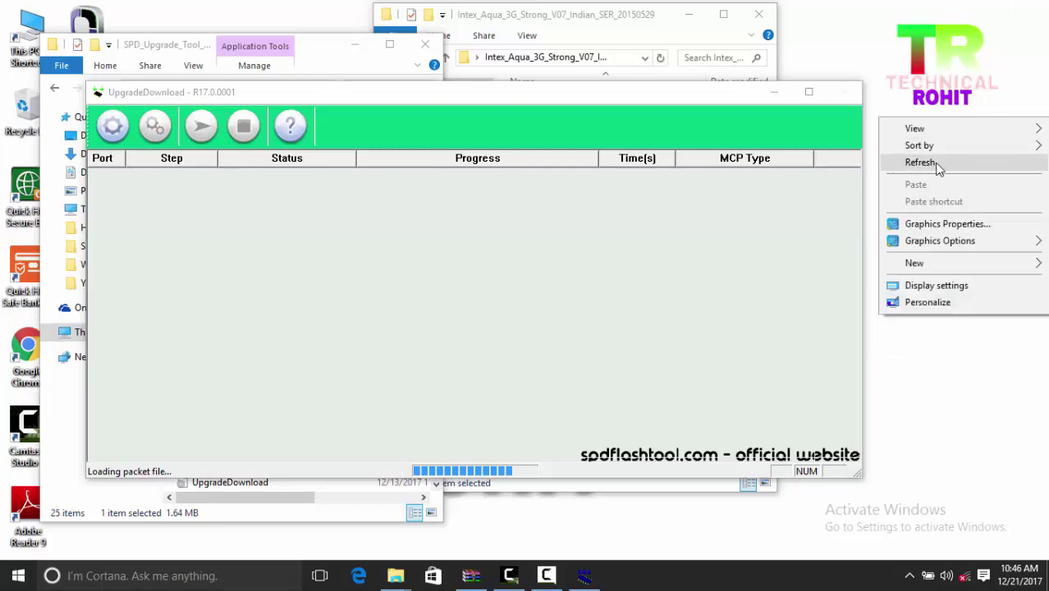
click(940, 164)
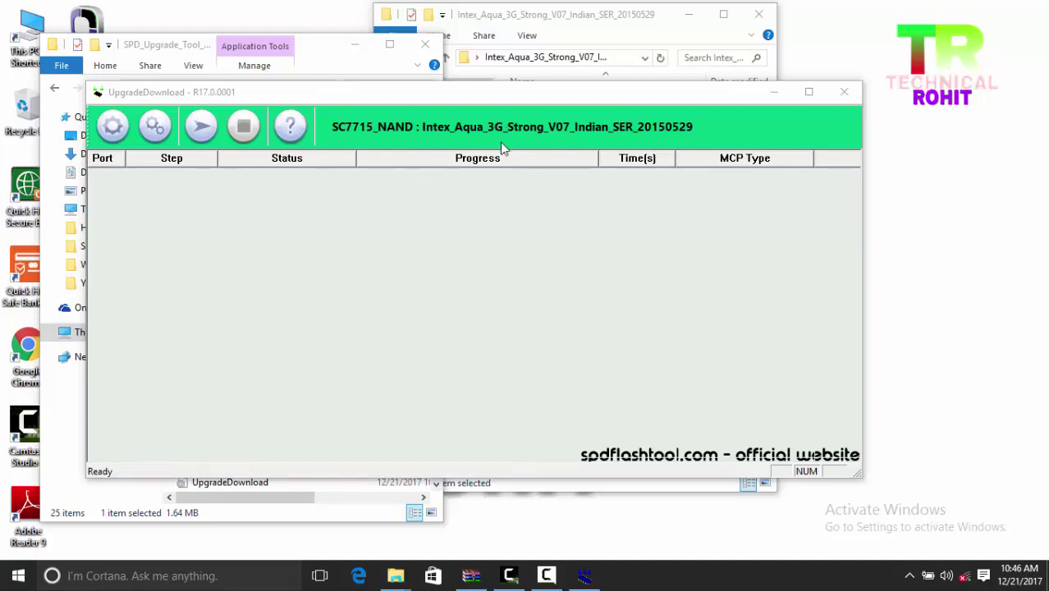
- Try to flash the phone with the loaded Intex packet in UpgradeDownload R17.0.0001, stop the download and close the tool
click(202, 128)
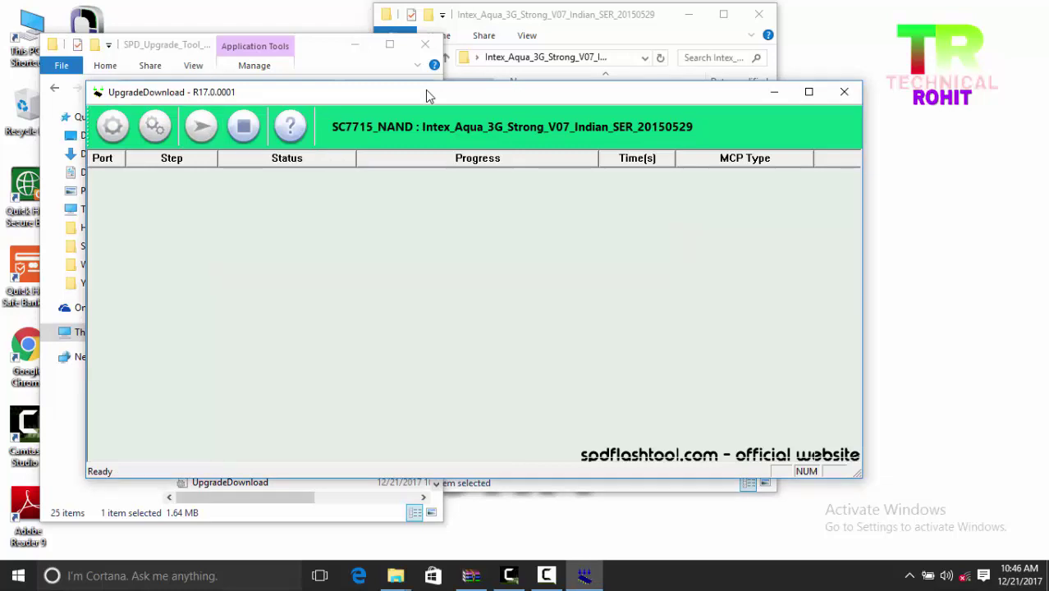
right_click(1011, 116)
click(858, 164)
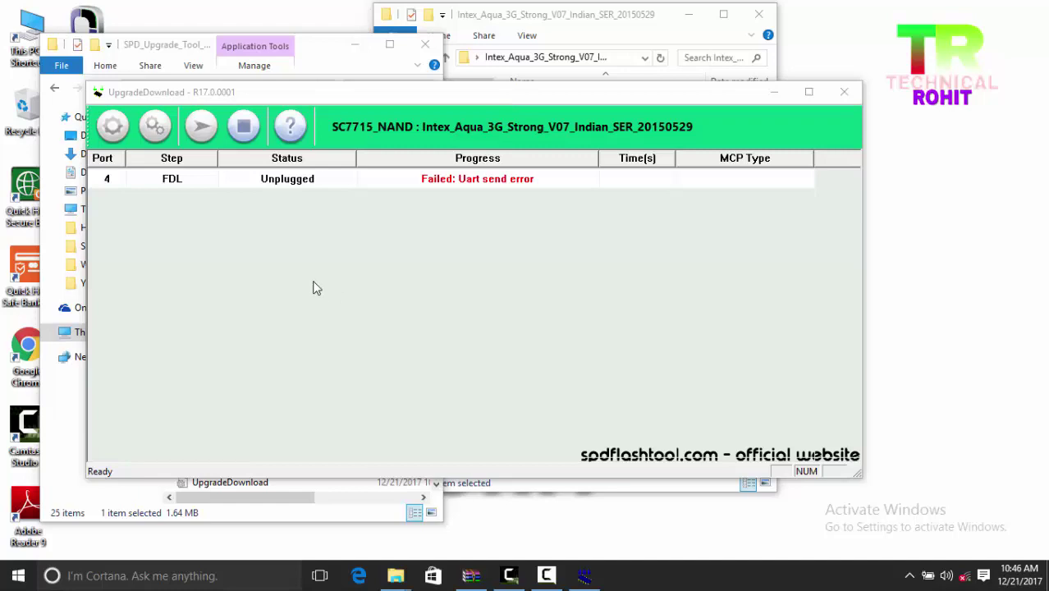
click(255, 130)
click(844, 91)
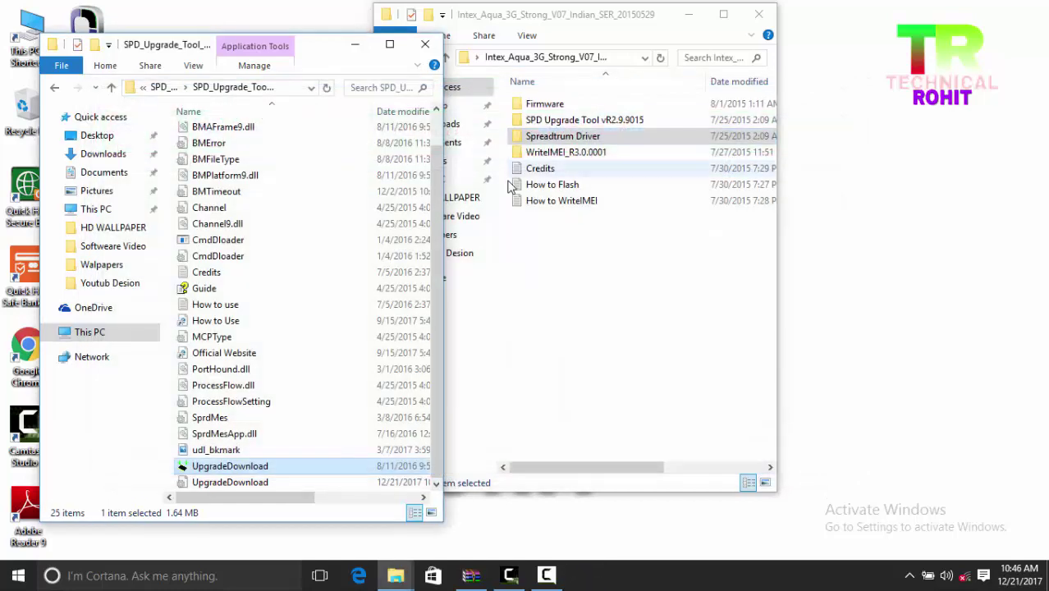
- Open the SPD Upgrade Tool vR2.9.9015 folder inside the extracted Intex_Aqua_3G_Strong_V07_Indian_SER_20150529 folder
click(546, 156)
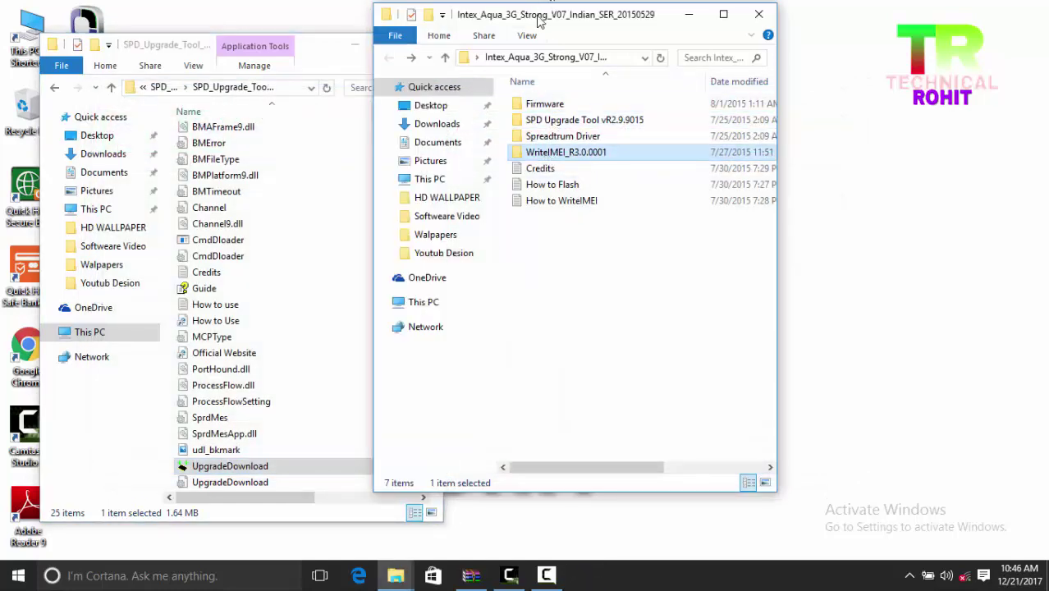
drag(537, 21, 547, 22)
click(593, 121)
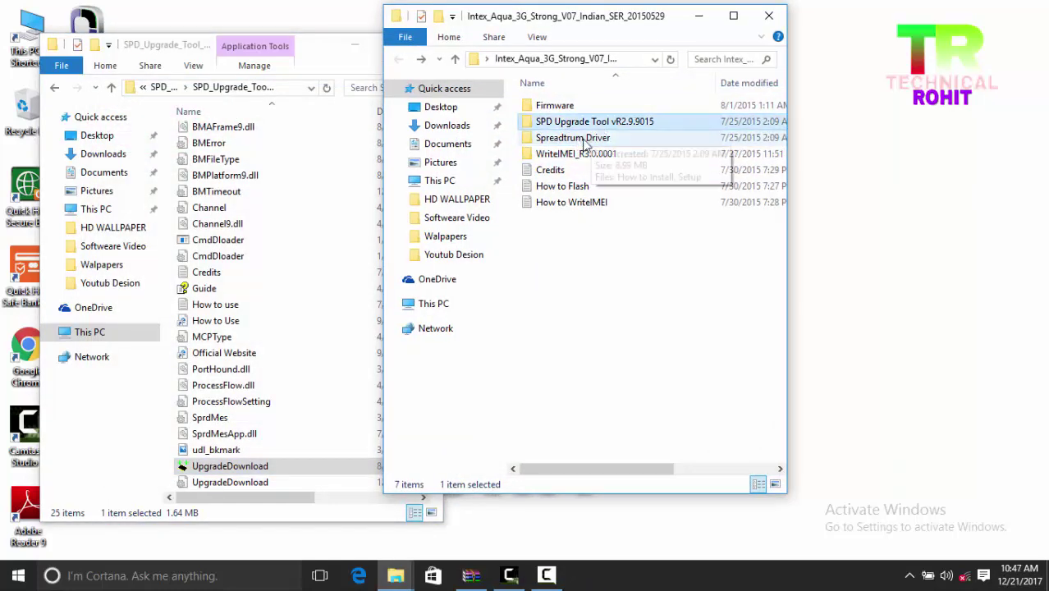
click(579, 153)
click(579, 123)
click(579, 138)
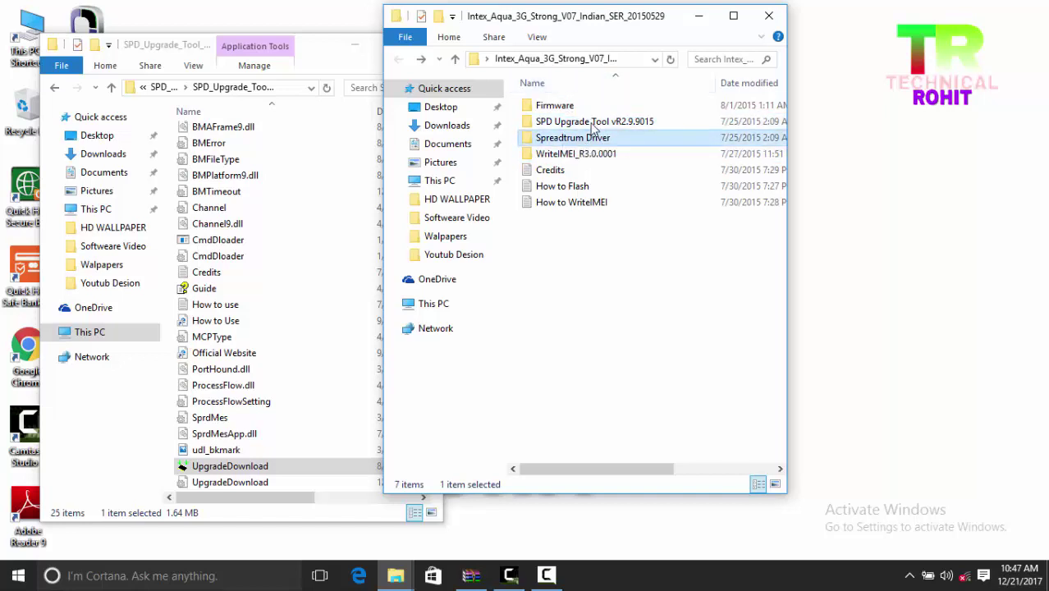
click(593, 123)
double_click(587, 121)
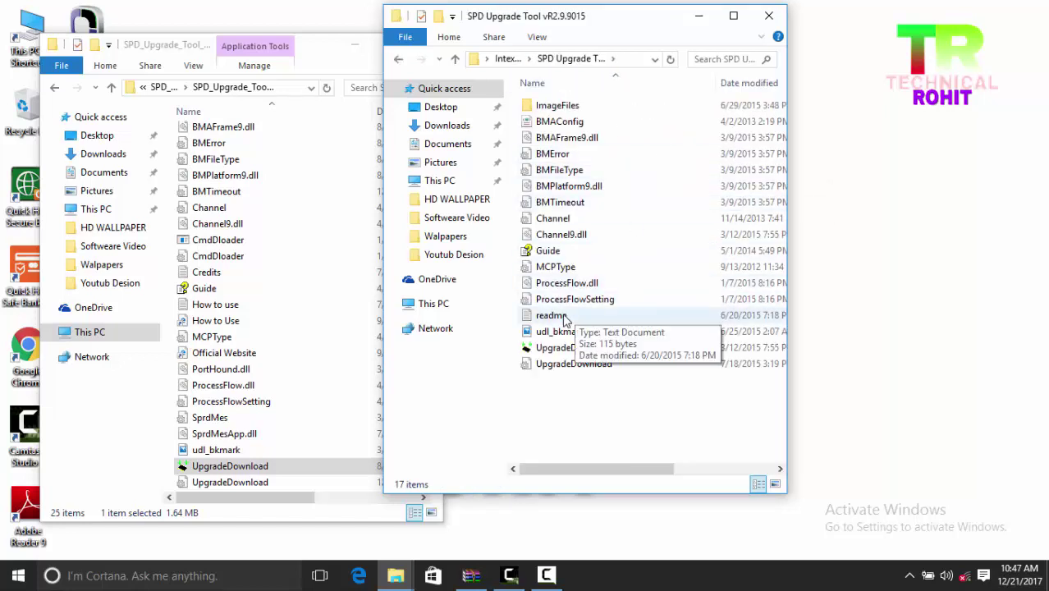
- Launch UpgradeDownload R2.9.9015 and load the Intex_Aqua_3G_Strong_V07_Indian_SER PAC file as its packet
click(553, 348)
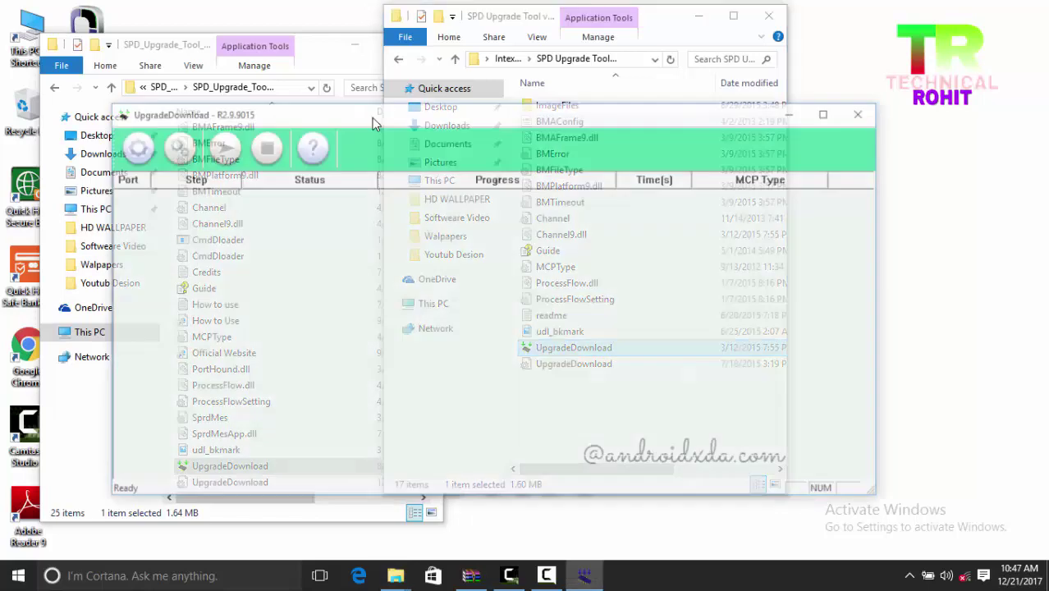
click(131, 146)
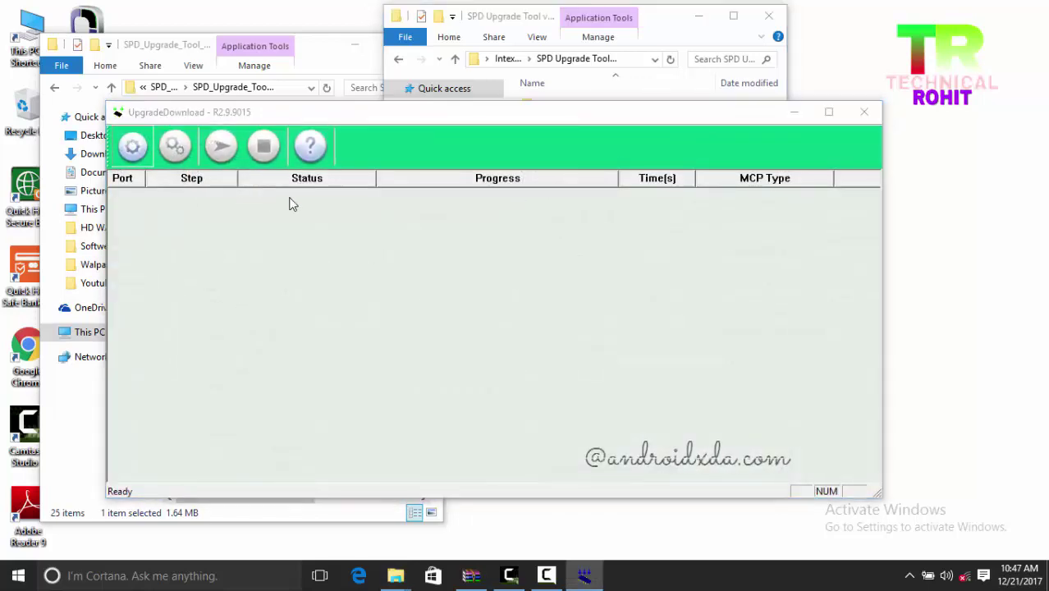
double_click(343, 233)
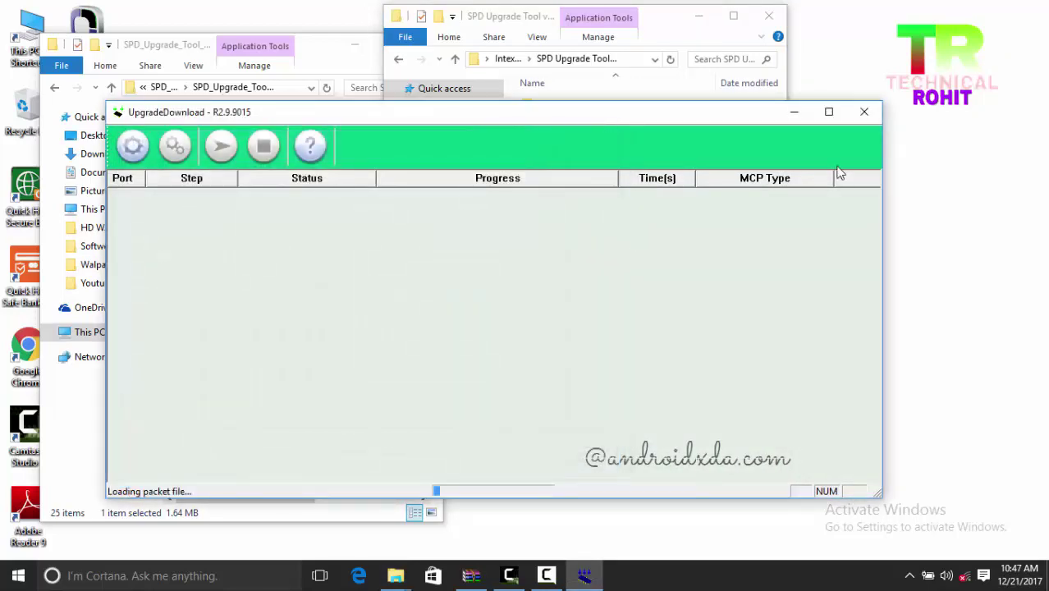
right_click(968, 130)
click(936, 169)
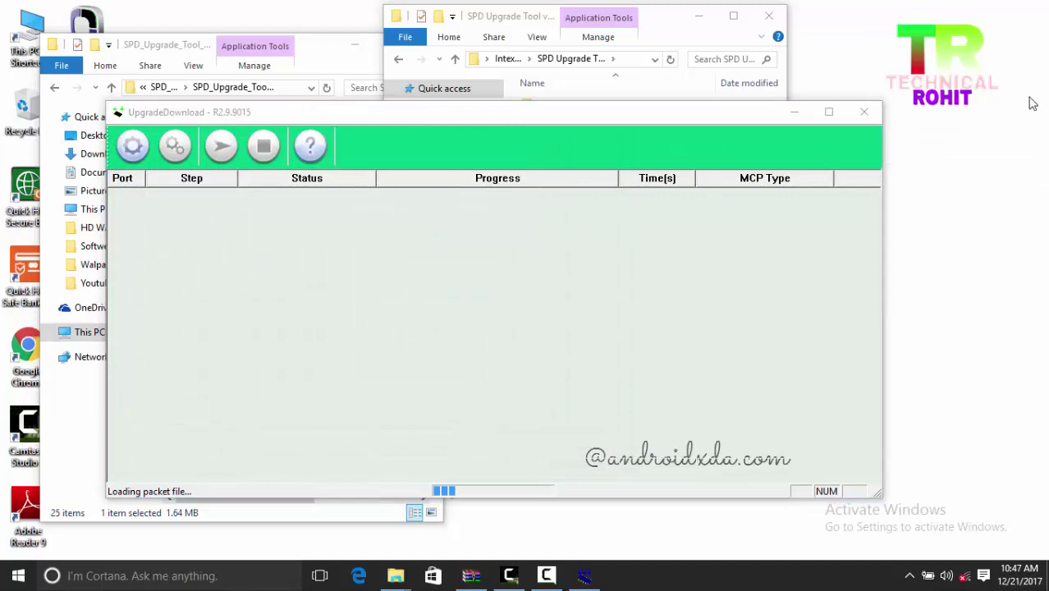
right_click(984, 97)
click(960, 139)
right_click(960, 108)
click(956, 151)
right_click(952, 115)
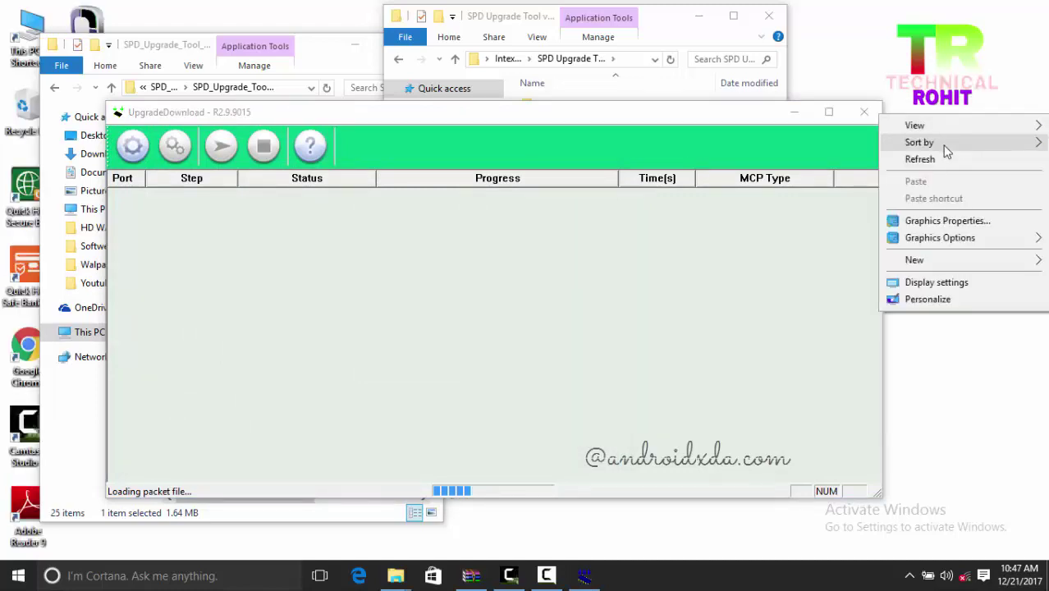
click(944, 159)
right_click(983, 125)
click(948, 163)
right_click(951, 123)
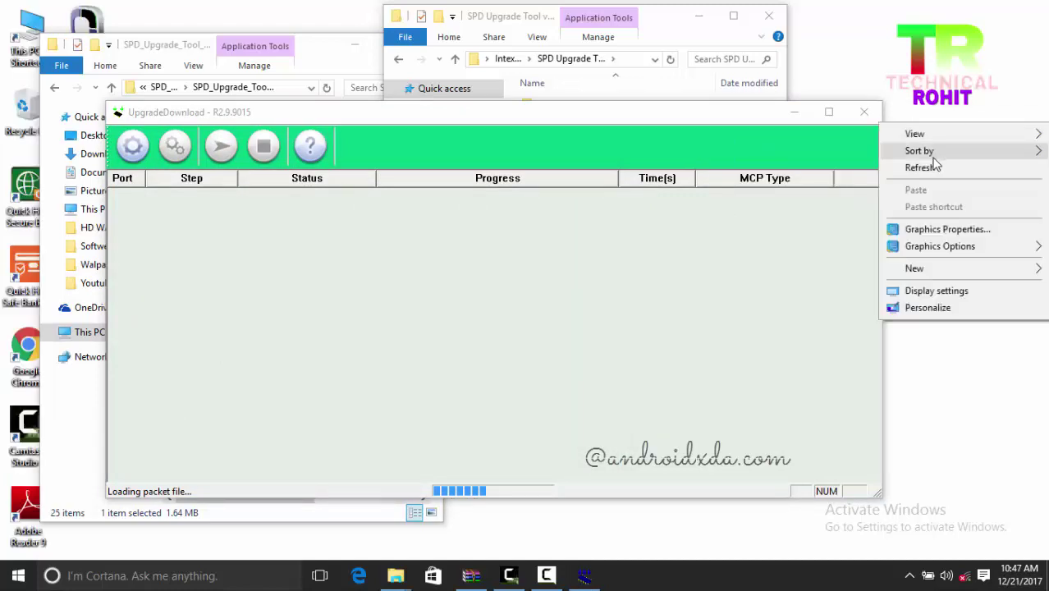
click(933, 166)
right_click(964, 115)
click(935, 156)
right_click(974, 113)
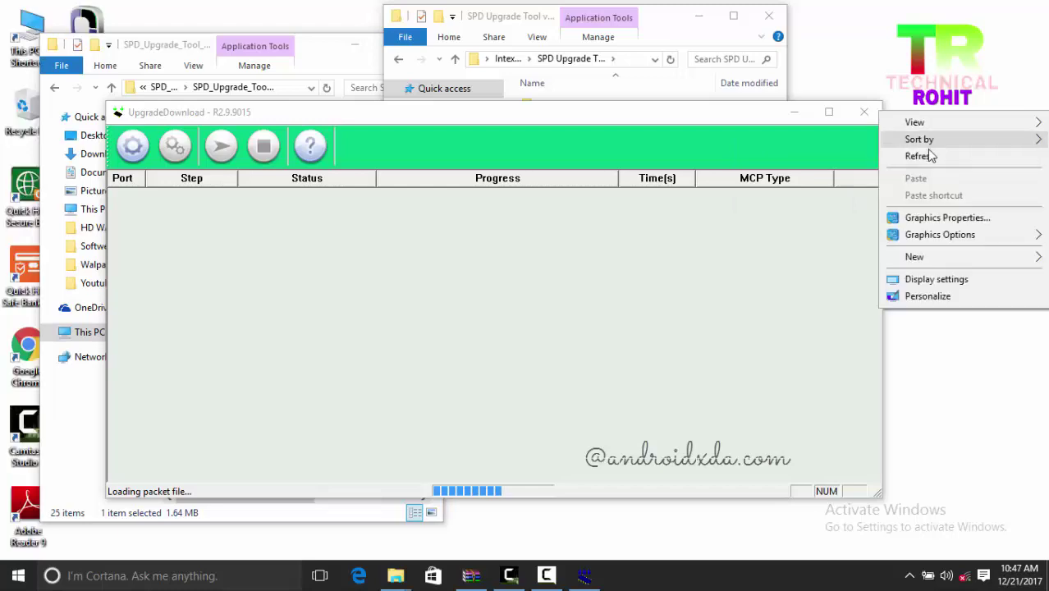
click(928, 154)
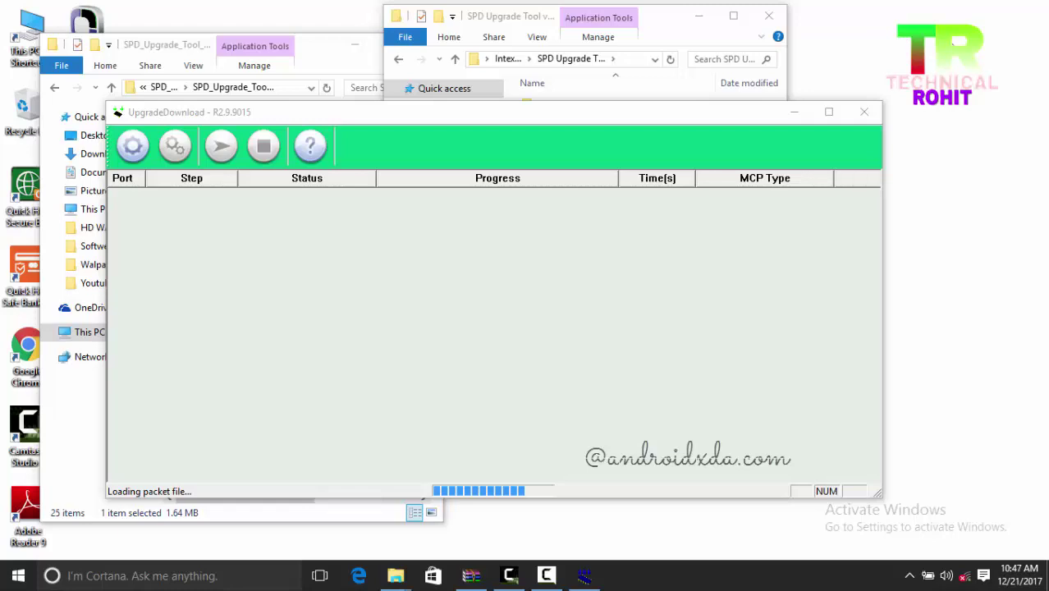
right_click(977, 42)
click(976, 88)
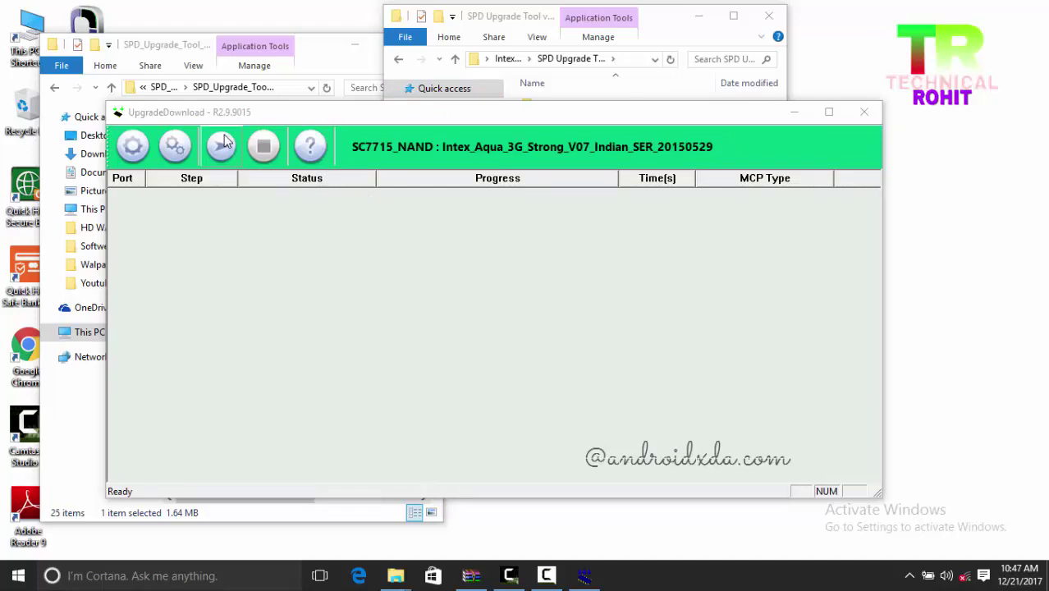
- Try the phone download with the loaded packet in UpgradeDownload R2.9.9015, stop it and close the program
click(226, 142)
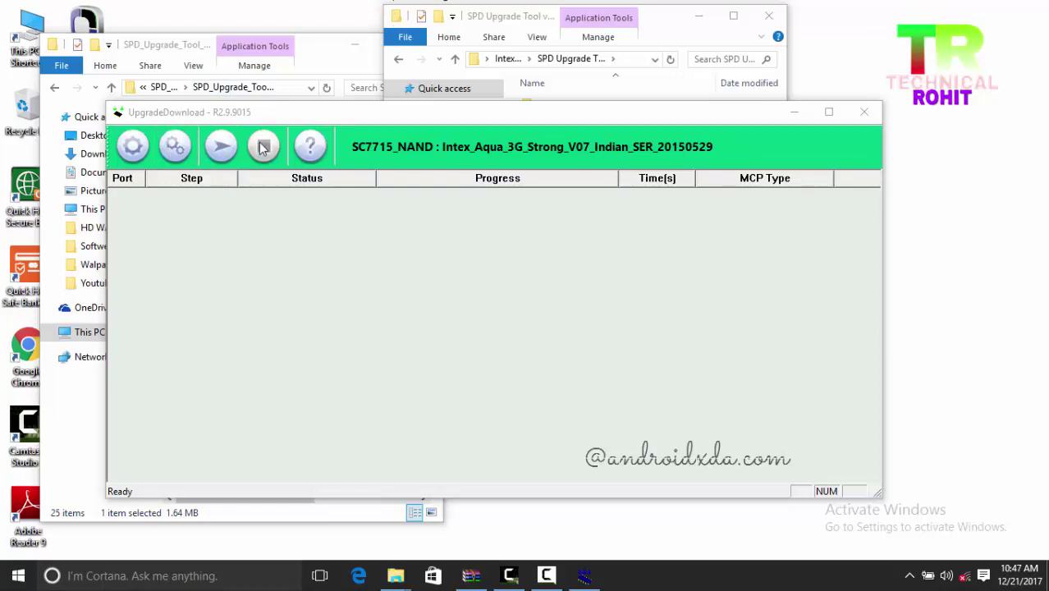
click(263, 146)
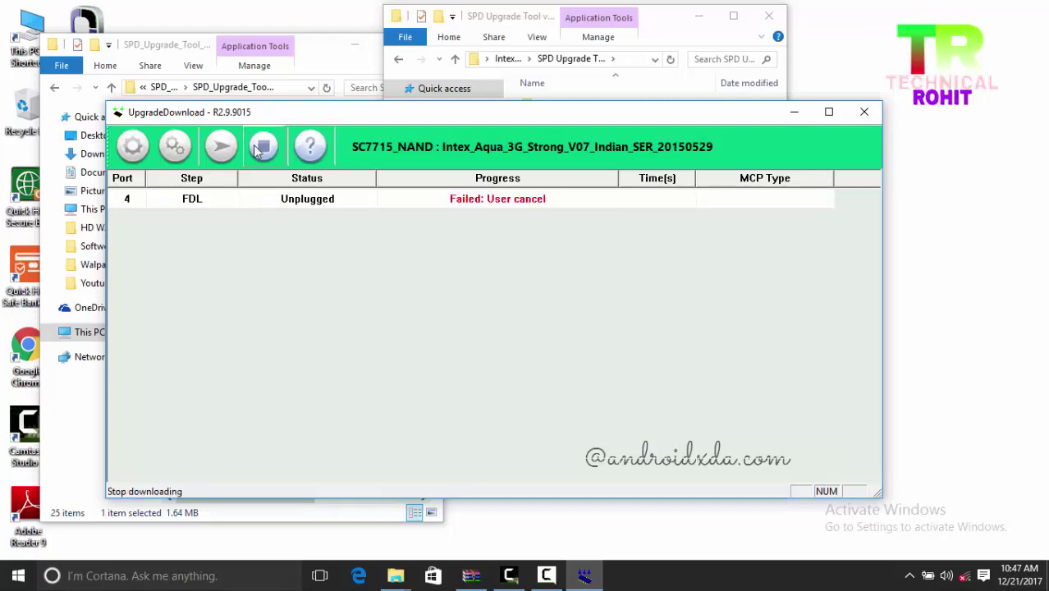
click(261, 142)
click(863, 114)
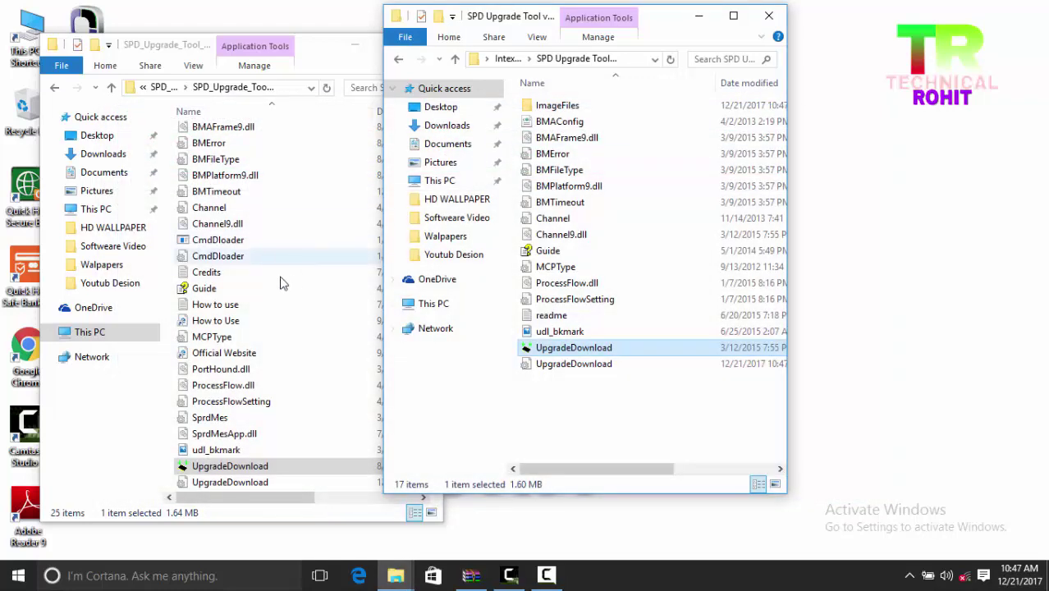
- In the SPD_Upgrade_Tool_R17.0.0001 file window, go back to Local Disk (G:) and open the All Mobile Softweare folder
click(55, 91)
click(55, 90)
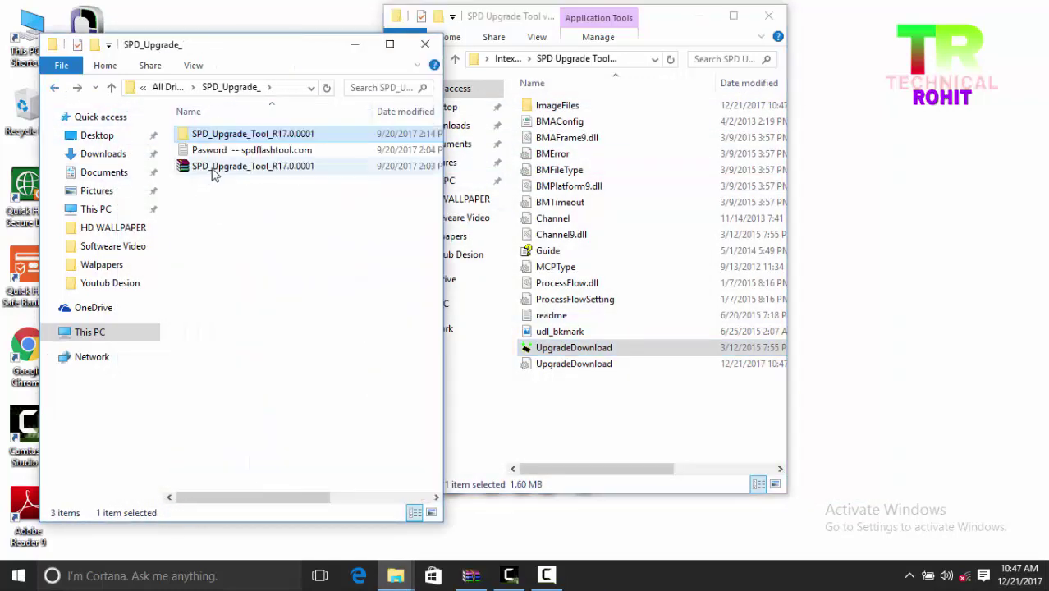
click(55, 91)
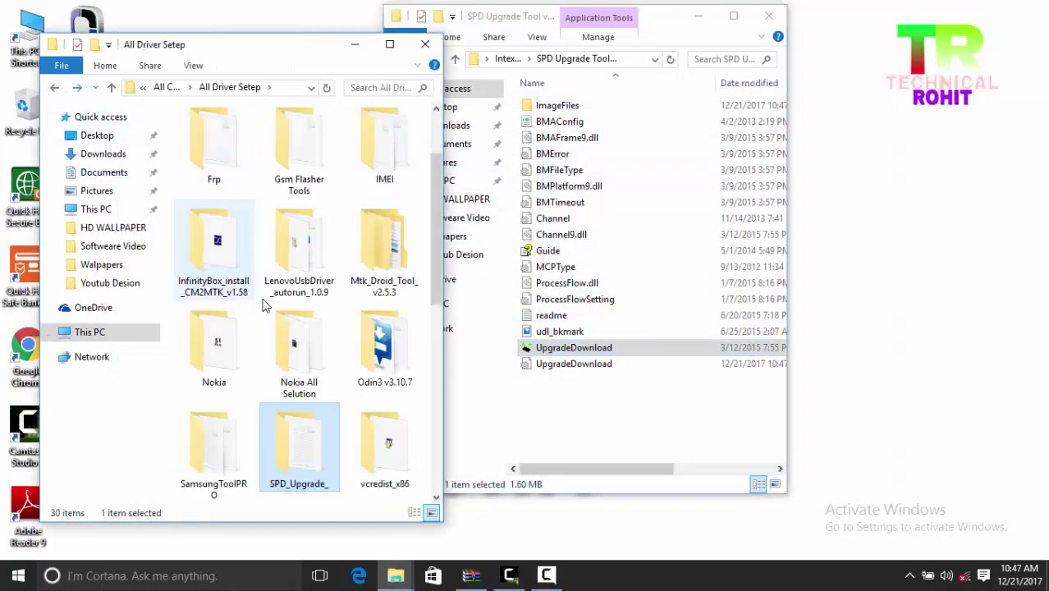
scroll(402, 271, up, 2)
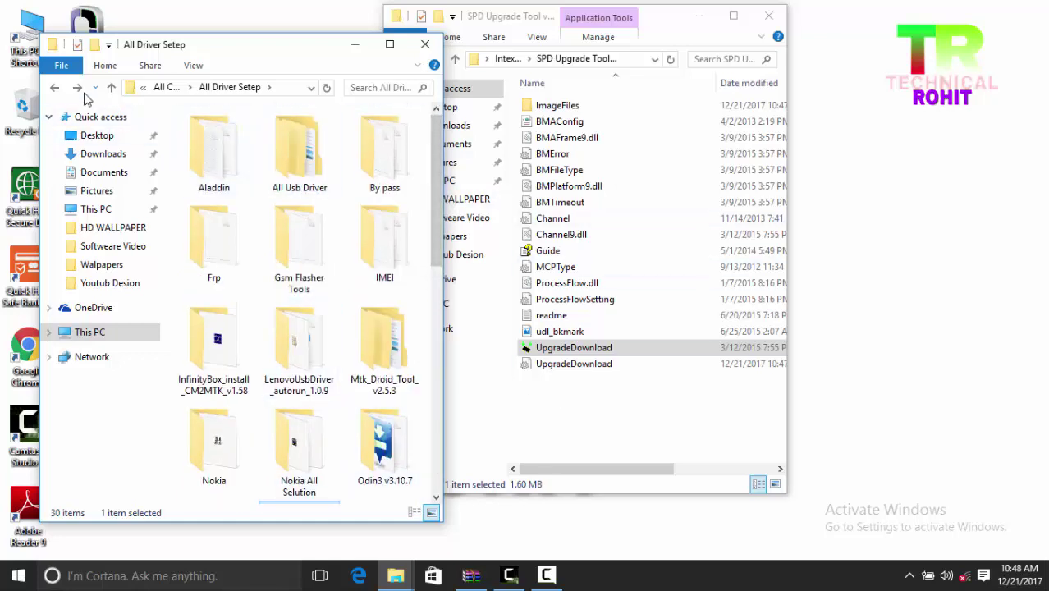
click(54, 87)
click(51, 87)
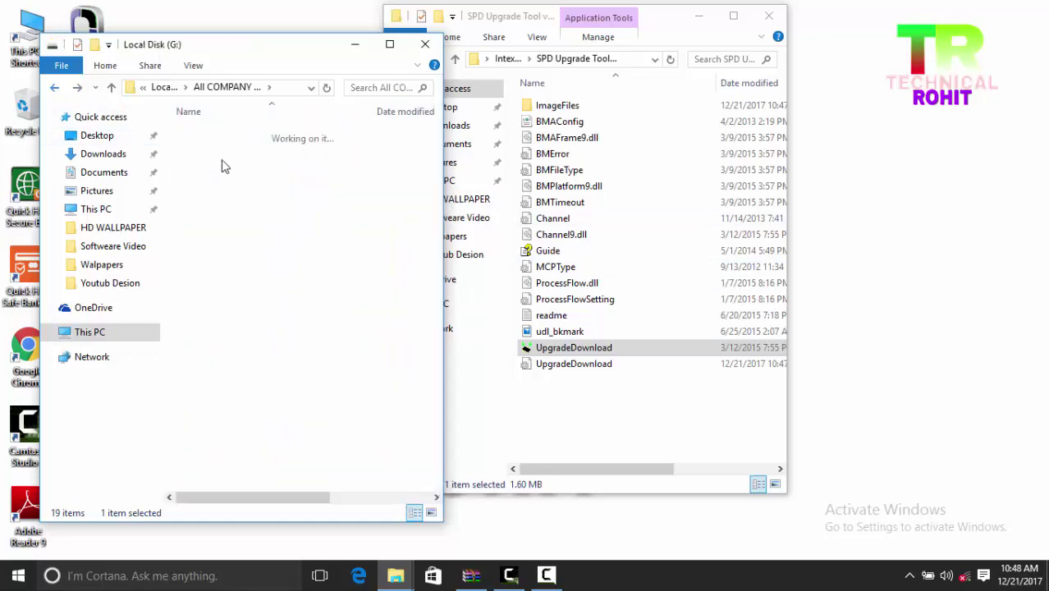
double_click(246, 151)
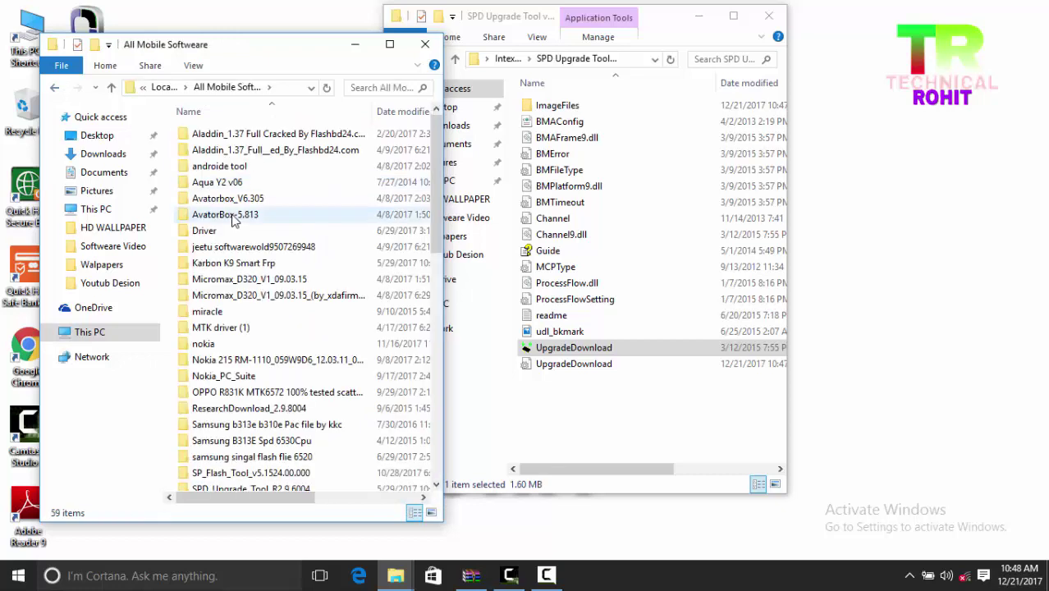
- Find the SPD_Upgrade_Tool_R2.9.6004 folder, open its Upgrade Tool subfolder and launch UpgradeDownload R2.9.6004
key(s)
key(s)
key(s)
key(s)
key(s)
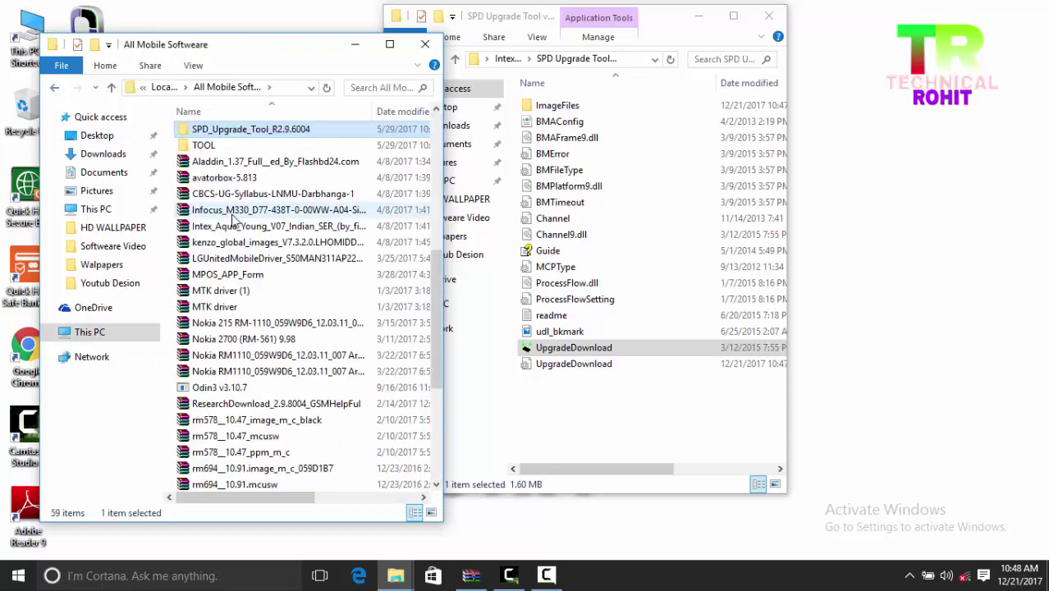
double_click(264, 132)
double_click(241, 134)
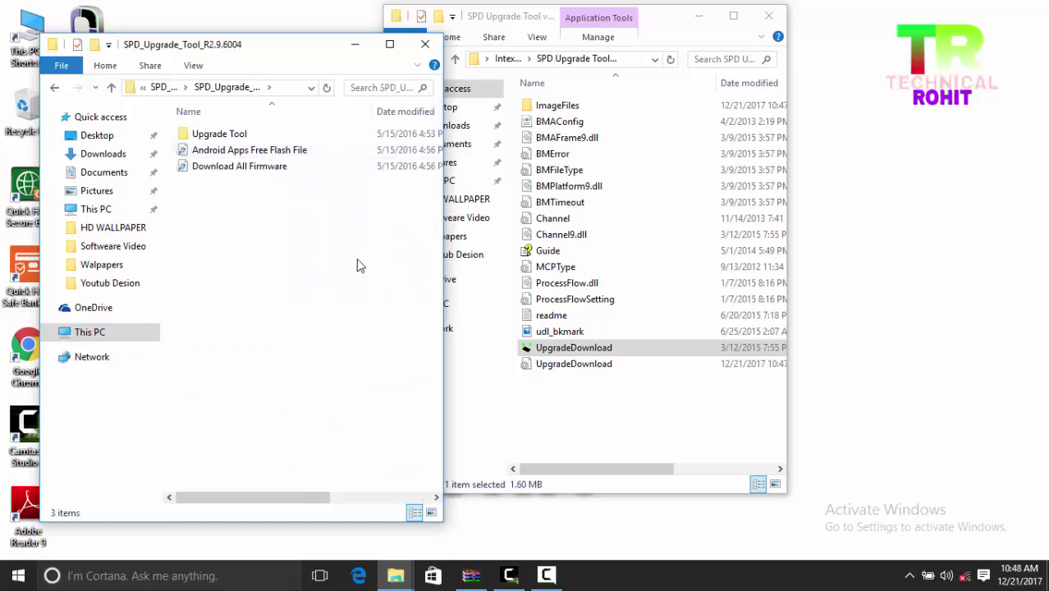
double_click(204, 134)
double_click(220, 379)
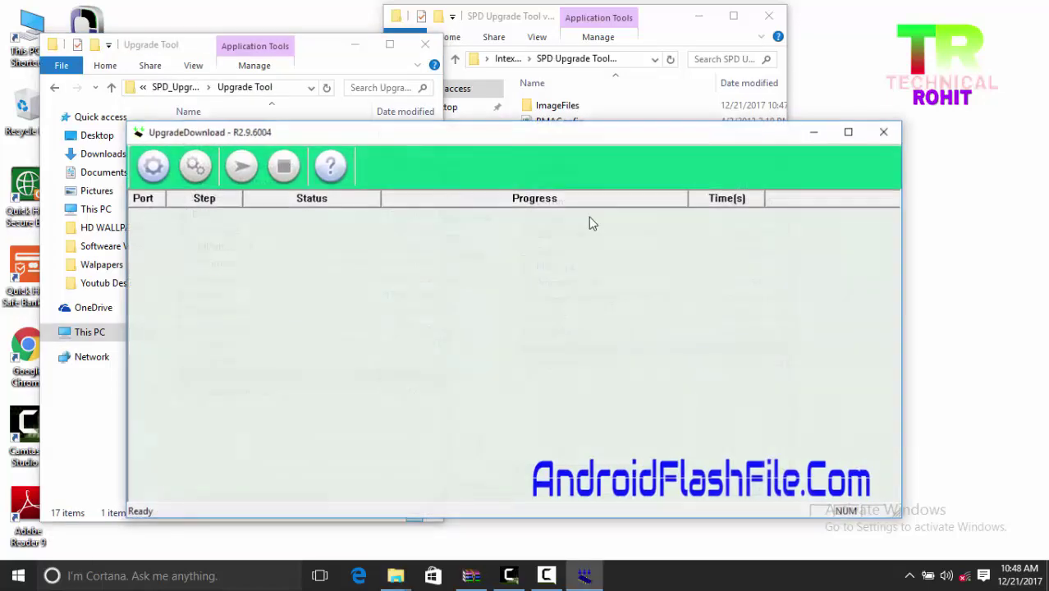
- Load the PAC file from the Firmware subfolder of the desktop's Intex_Aqua_3G_Strong_V07_Indian_SER folder into UpgradeDownload R2.9.6004
click(150, 168)
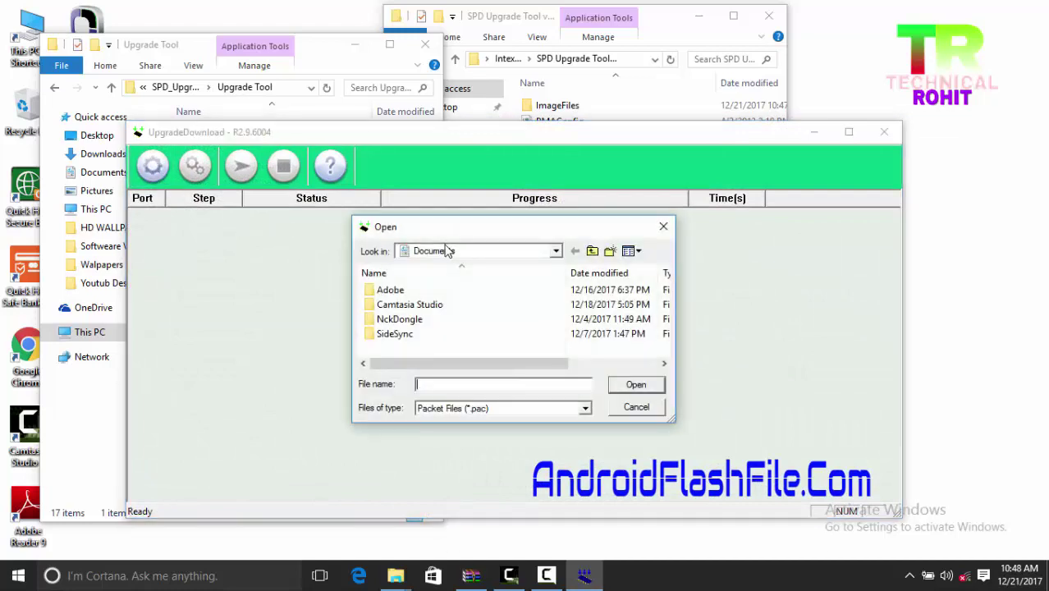
click(441, 253)
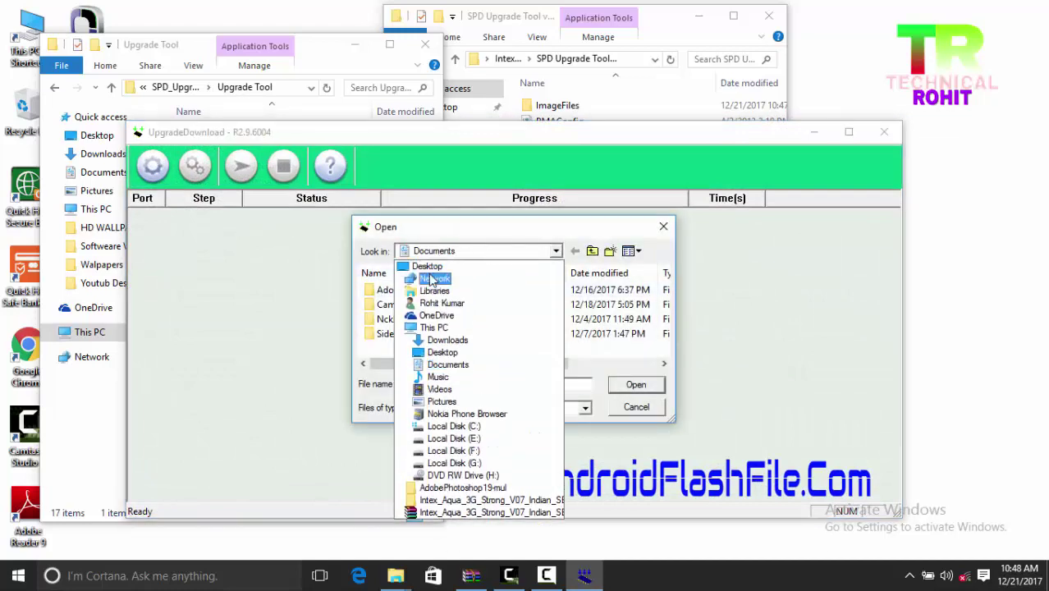
click(421, 263)
click(663, 355)
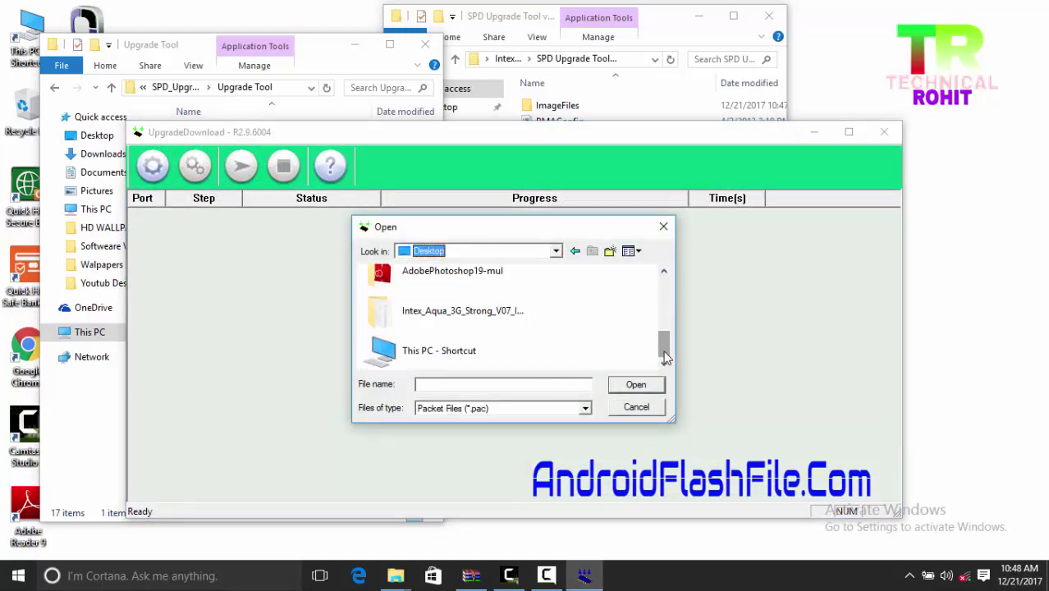
click(459, 310)
double_click(459, 310)
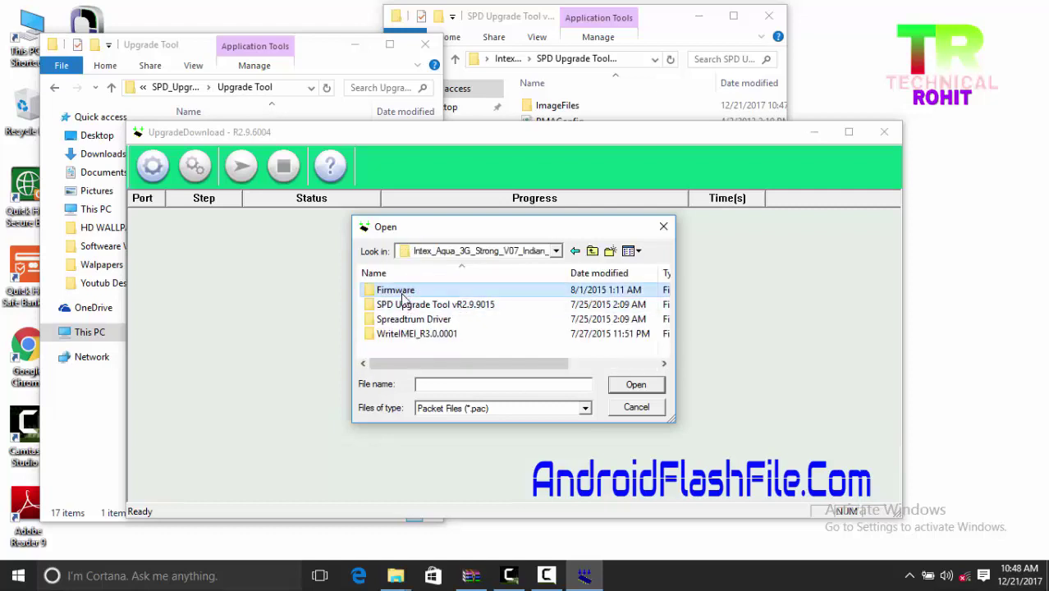
double_click(407, 289)
click(405, 288)
double_click(406, 288)
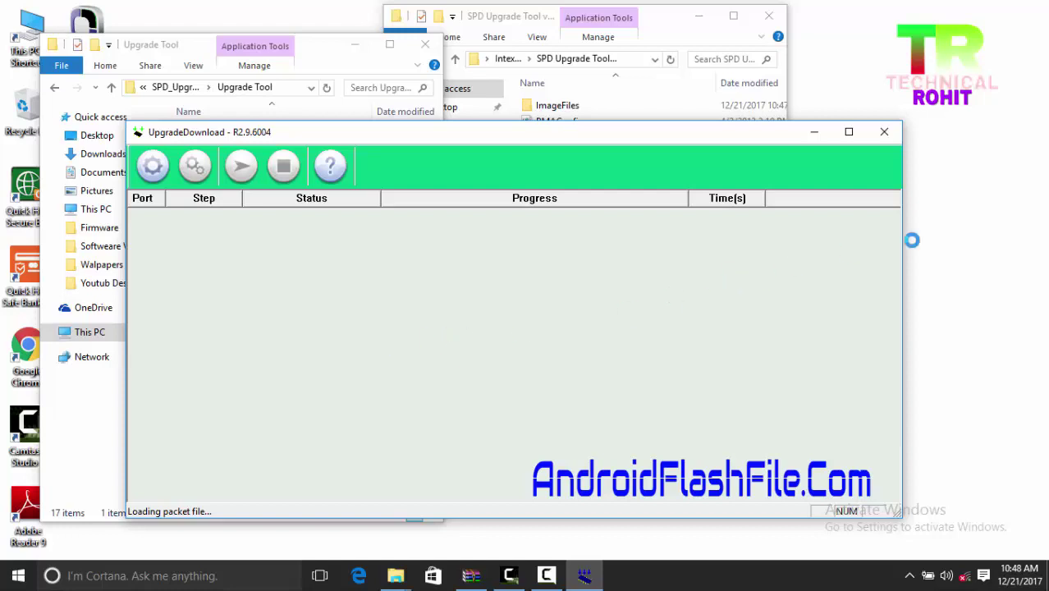
right_click(977, 224)
click(919, 264)
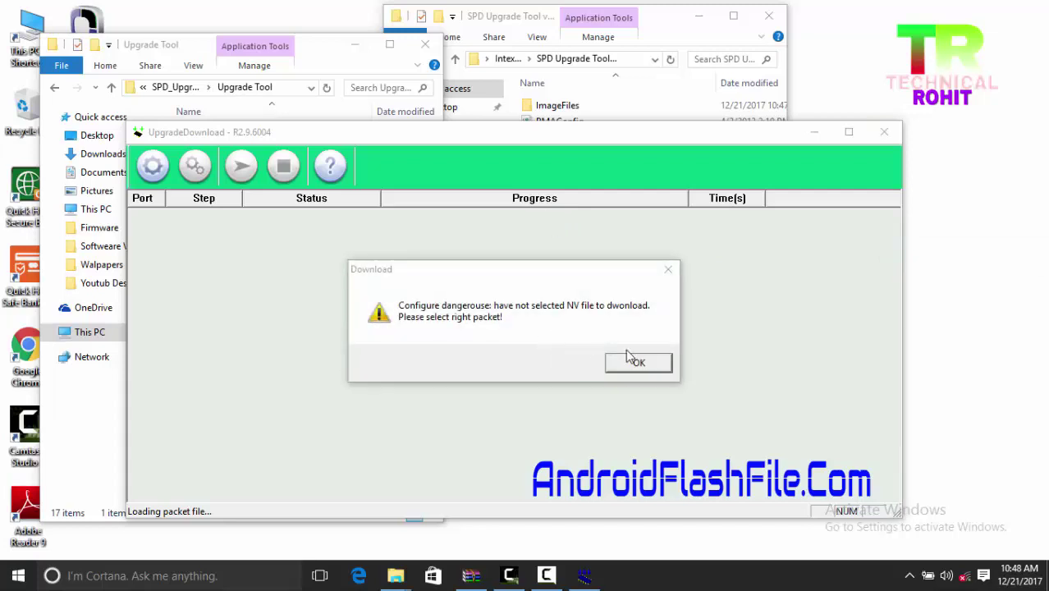
- Dismiss the download warnings and close UpgradeDownload R2.9.6004
click(636, 361)
click(557, 361)
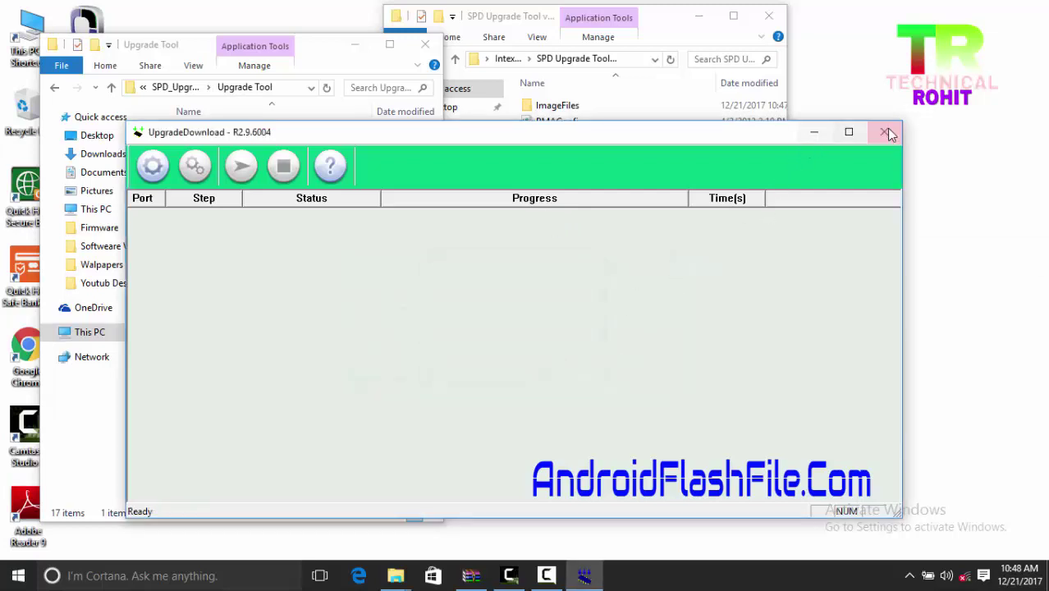
click(883, 131)
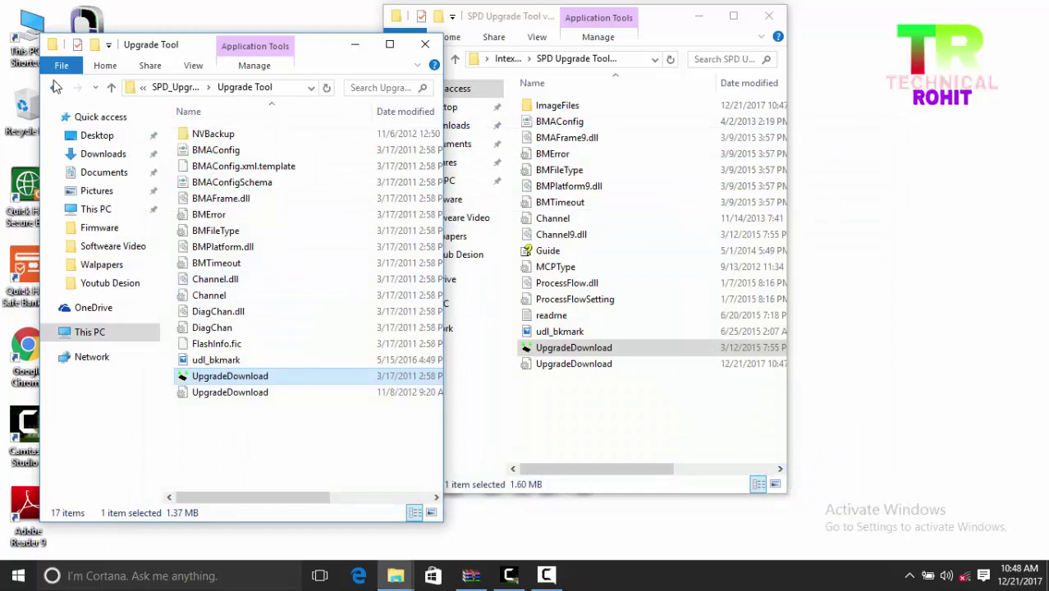
- Go back to the All Mobile Software folder, check its TOOL subfolder and return to Local Disk (G:)
click(55, 87)
click(55, 87)
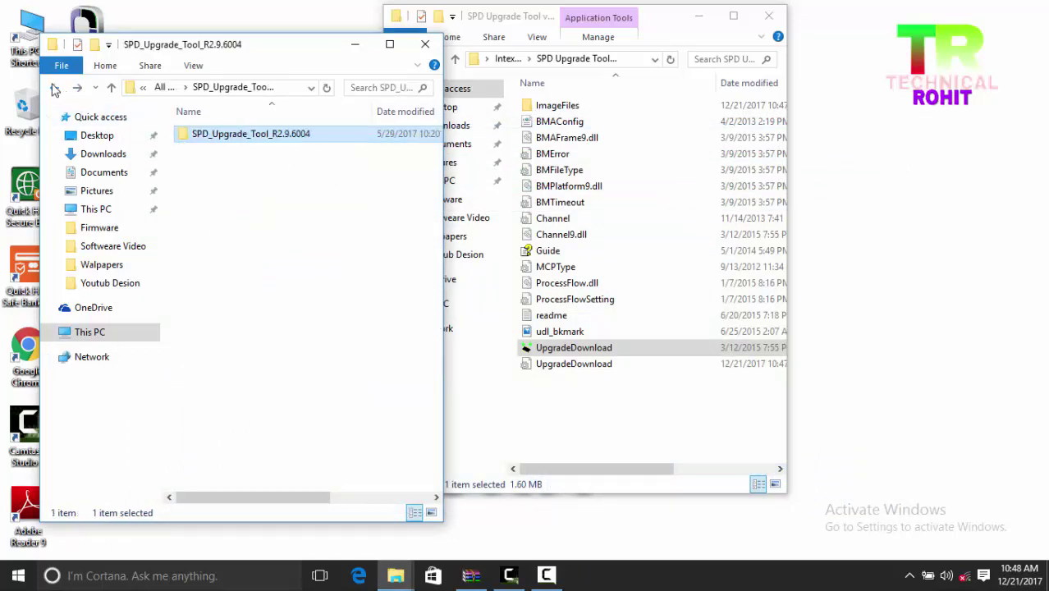
scroll(427, 470, down, 2)
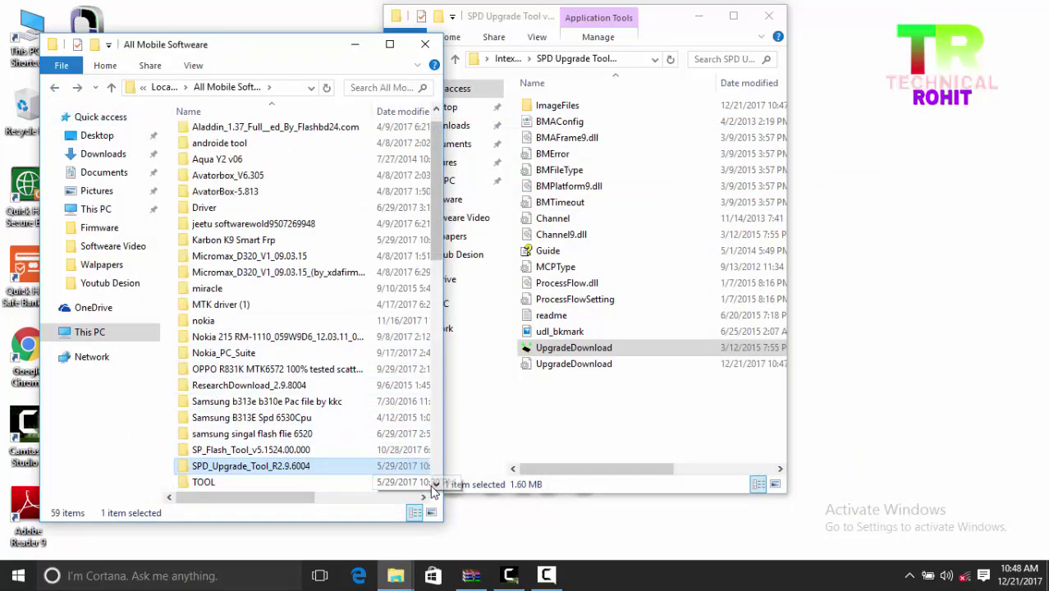
double_click(227, 400)
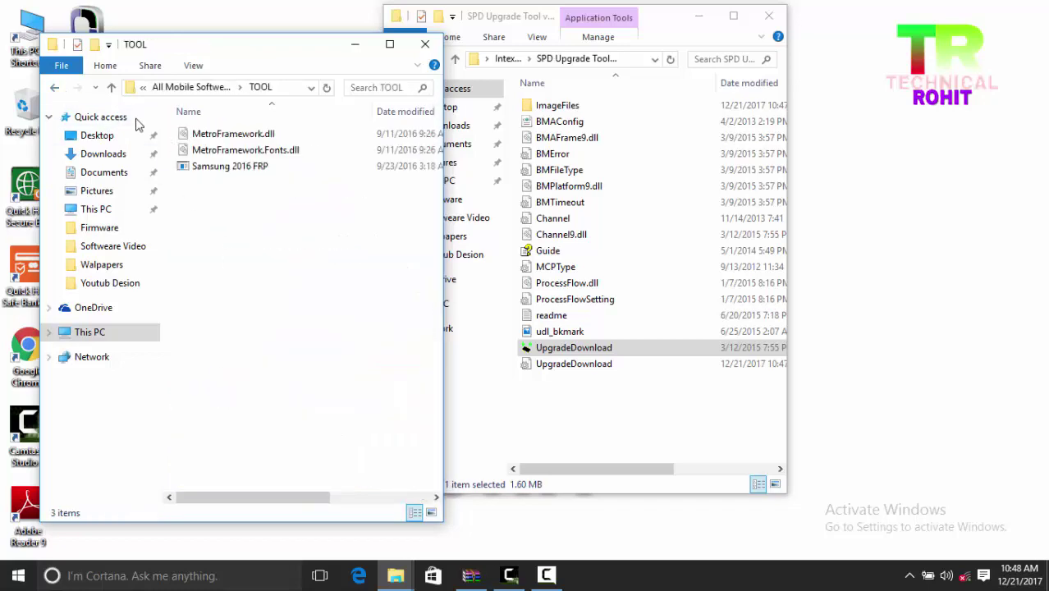
click(55, 87)
click(55, 87)
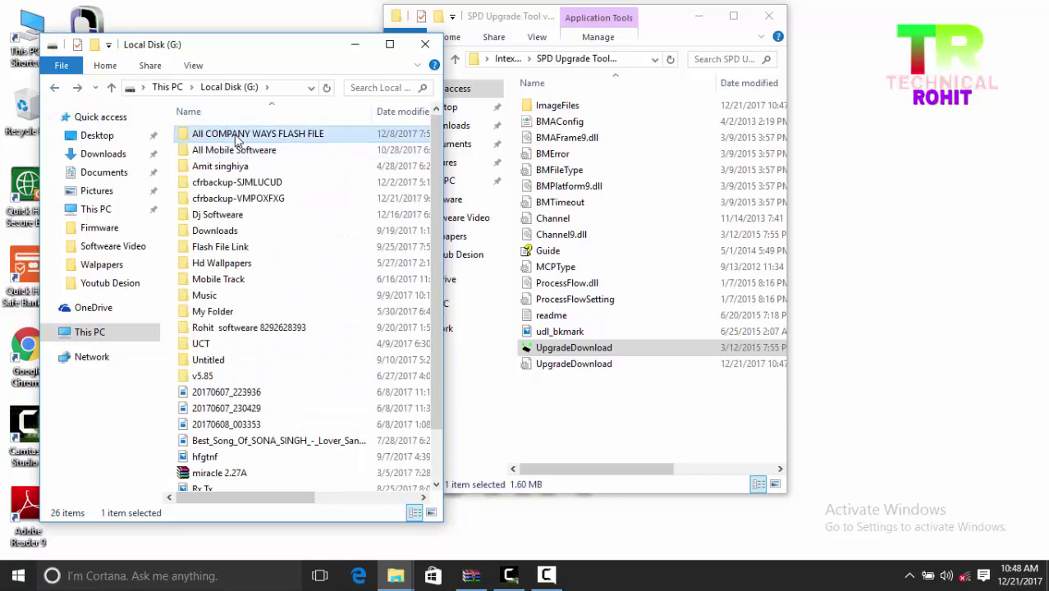
- Open the All COMPANY WAYS FLASH FILE folder, its All Driver Setup subfolder and the SPD_Upgrade_ folder inside it
double_click(242, 134)
double_click(242, 168)
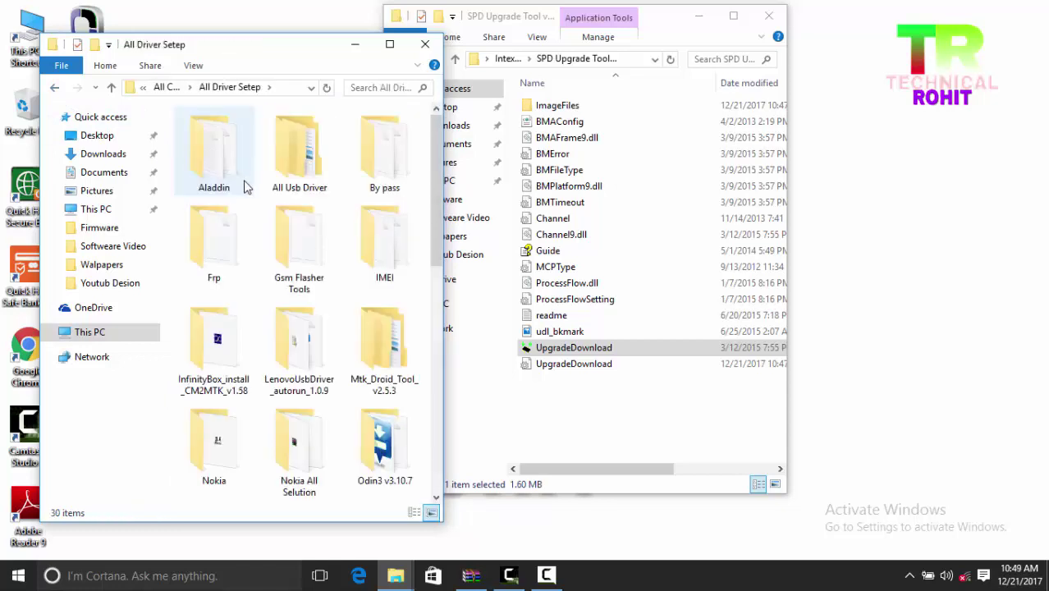
scroll(244, 187, down, 4)
click(244, 187)
double_click(296, 156)
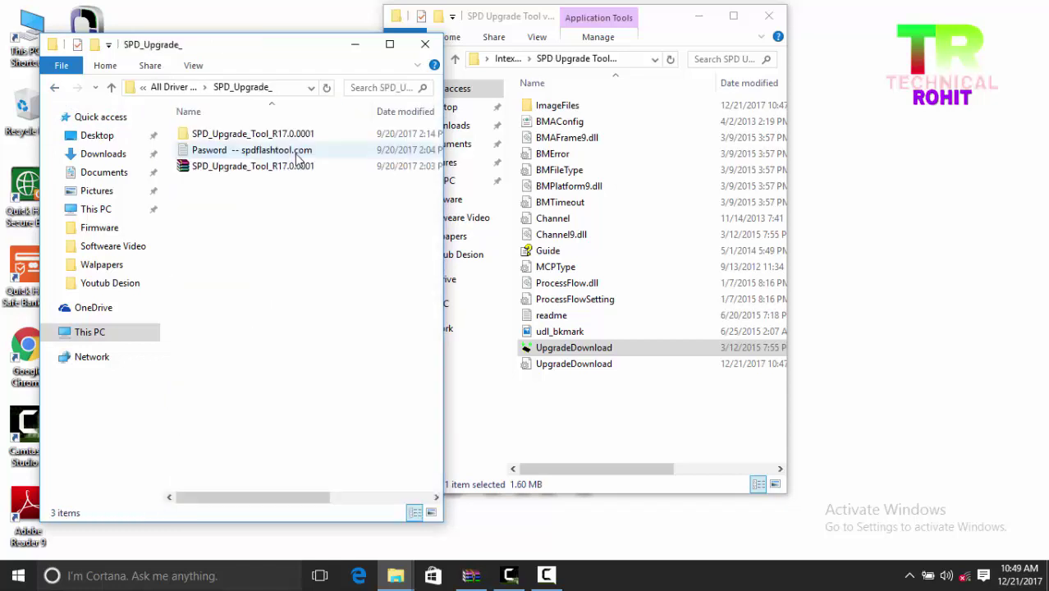
- Open the SPD_Upgrade_Tool_R17.0.0001 folder and launch its UpgradeDownload application
click(186, 135)
double_click(187, 135)
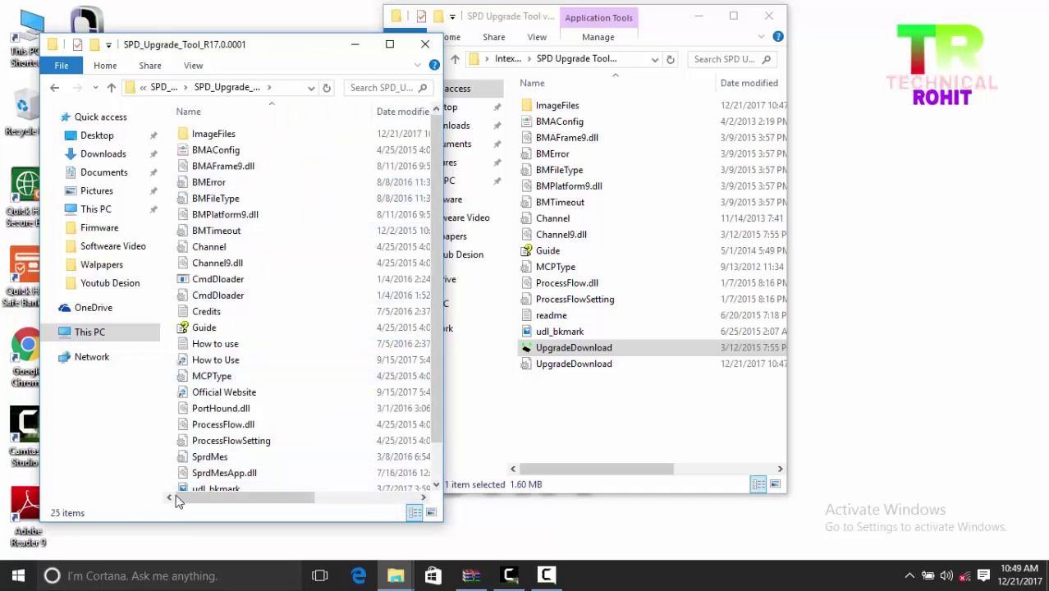
scroll(344, 476, down, 1)
double_click(246, 466)
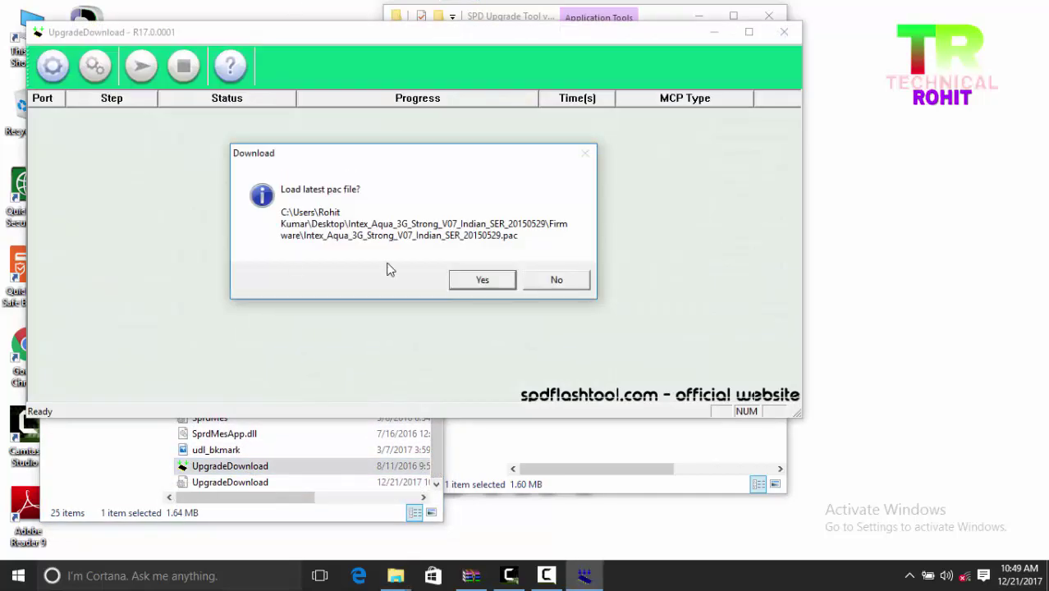
- Accept loading the latest Intex_Aqua_3G_Strong_V07_Indian_SER_20150529.pac file in UpgradeDownload R17.0.0001 and reposition the program window
click(480, 277)
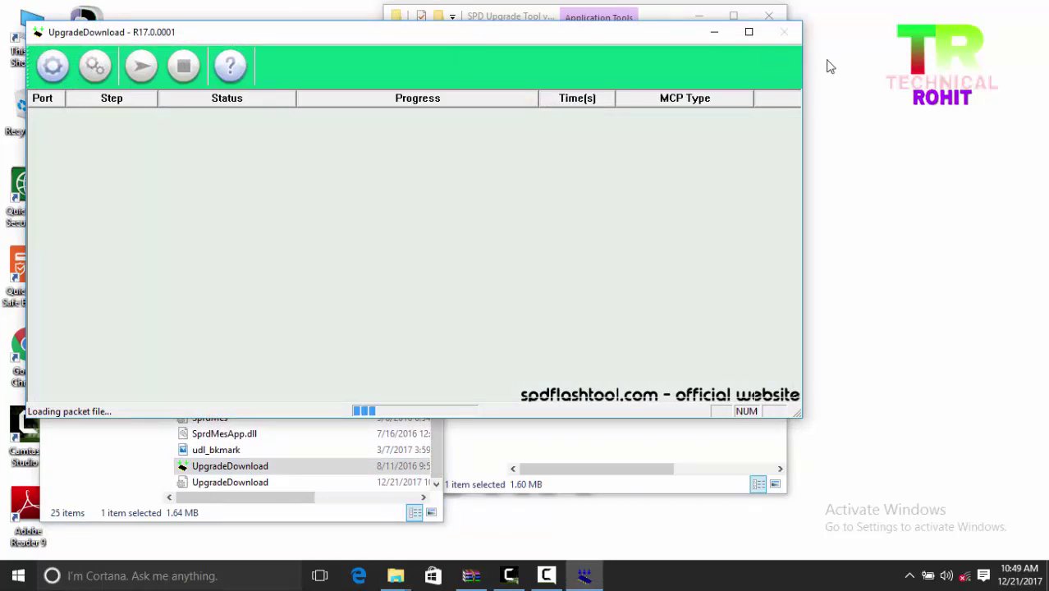
right_click(825, 60)
click(859, 108)
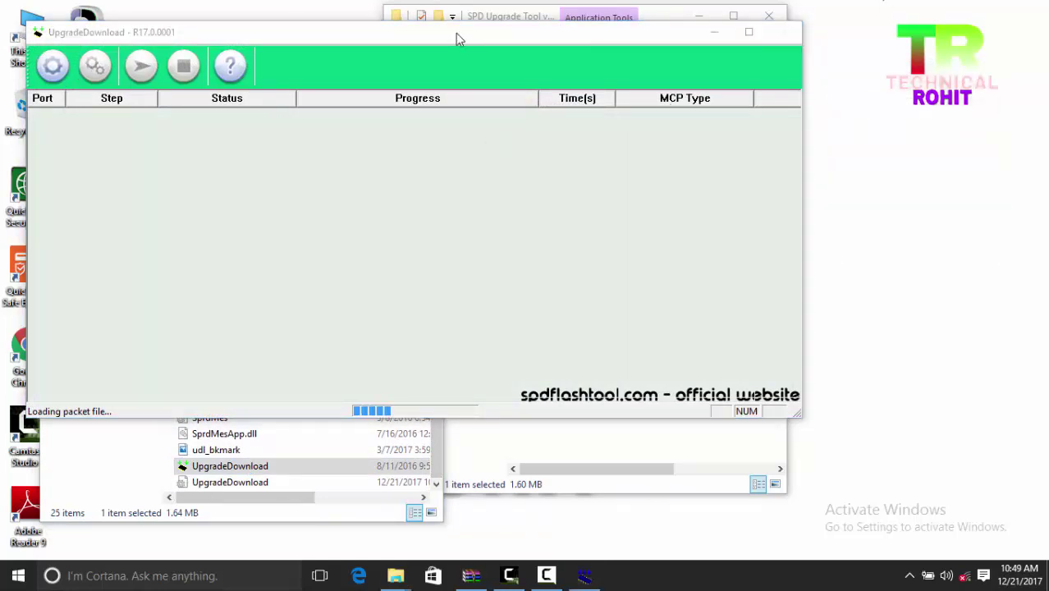
drag(447, 37, 502, 53)
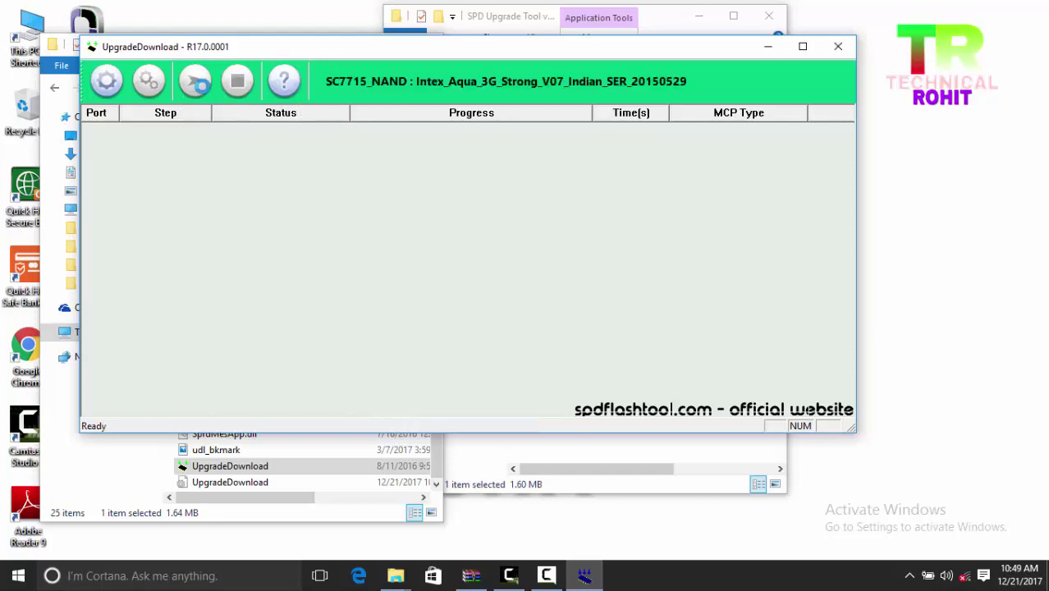
- Set the download baud rate to 921600, review the remaining download settings pages and confirm the settings
click(149, 84)
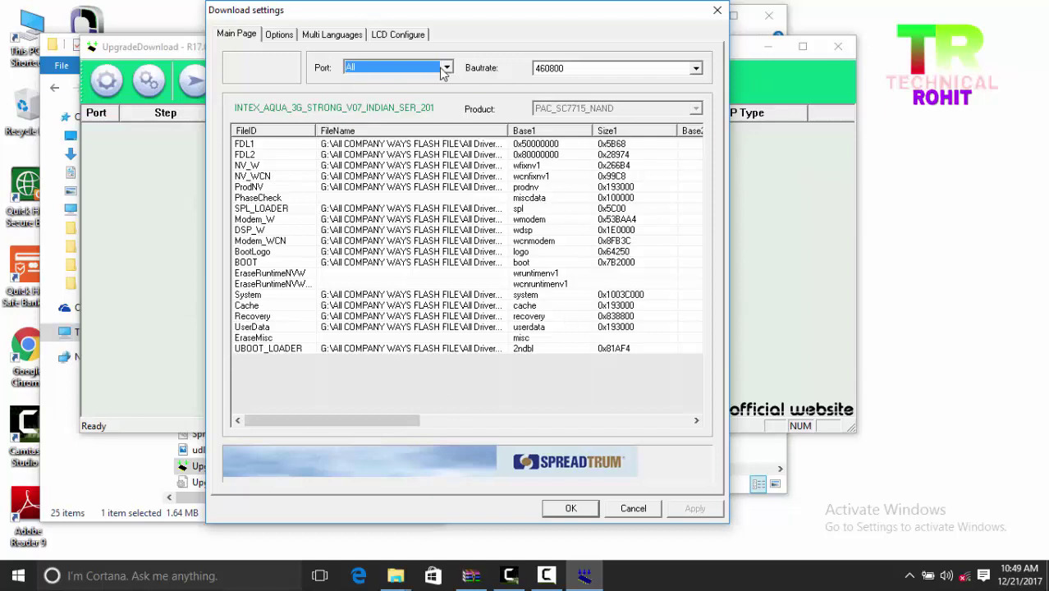
click(546, 70)
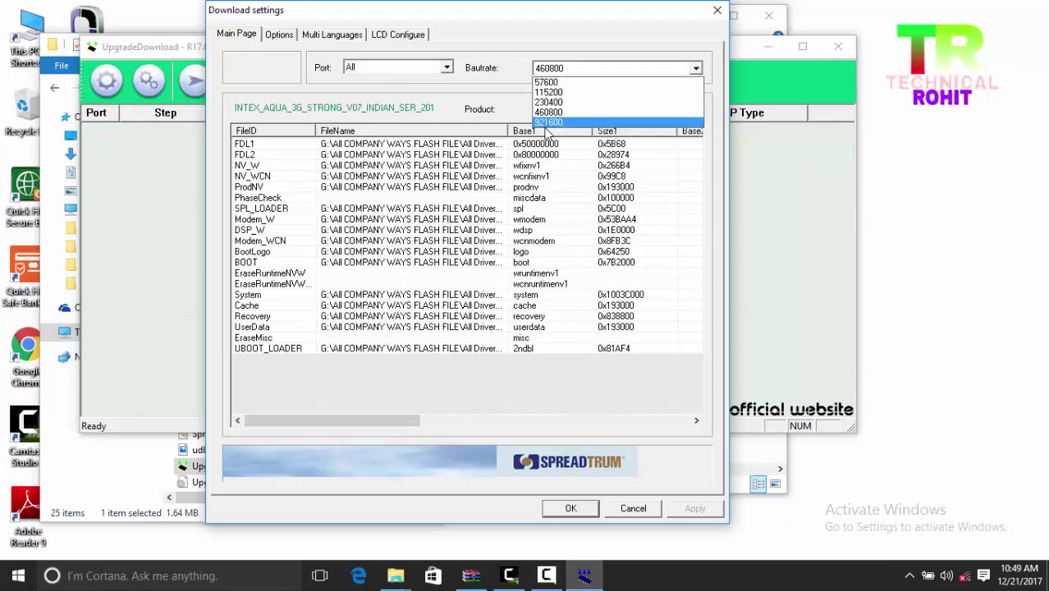
click(549, 125)
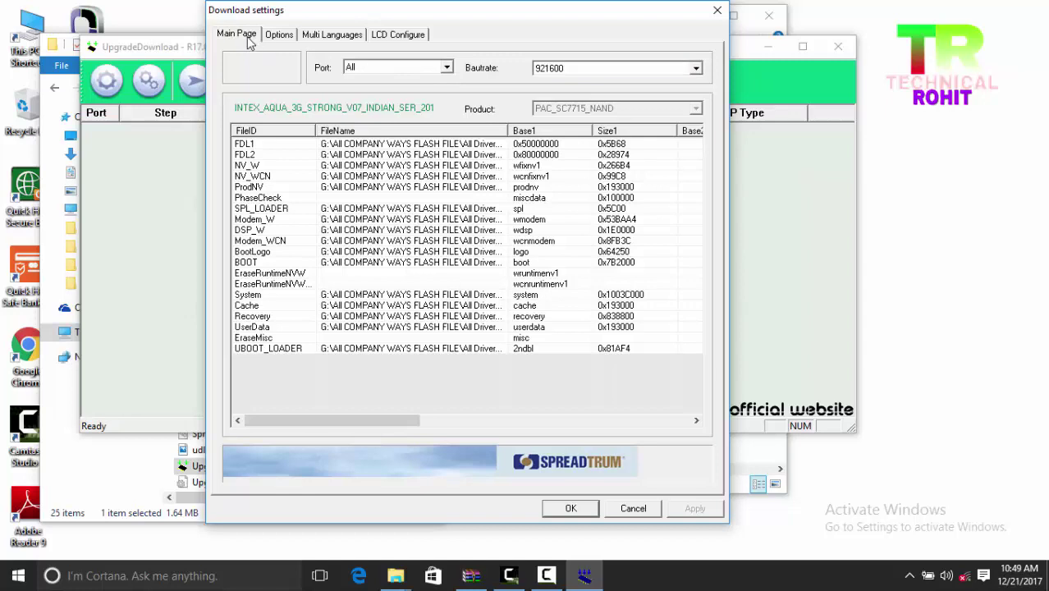
click(276, 34)
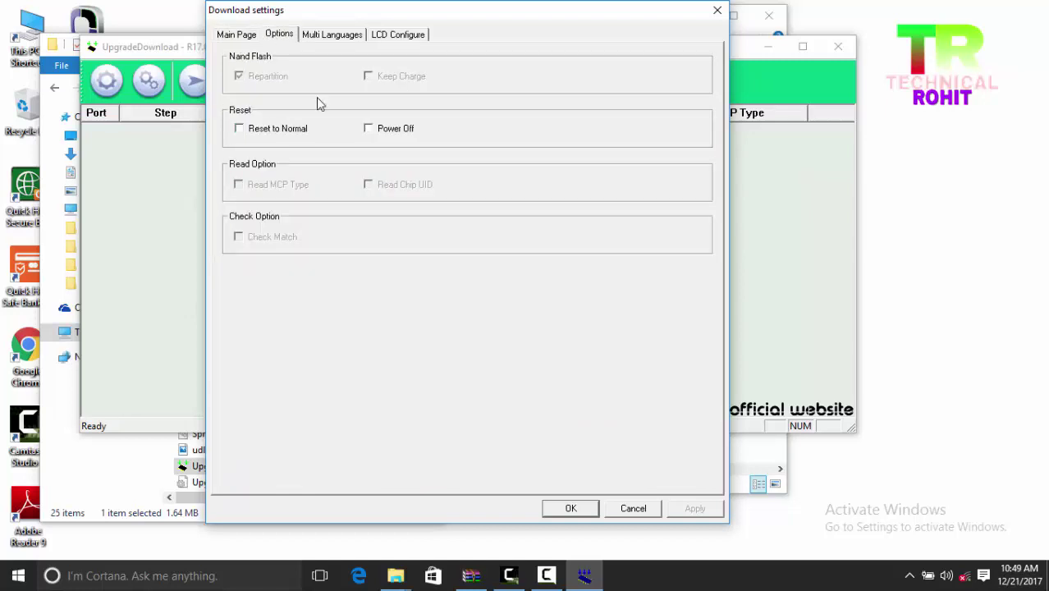
click(333, 36)
click(389, 38)
click(275, 39)
click(254, 38)
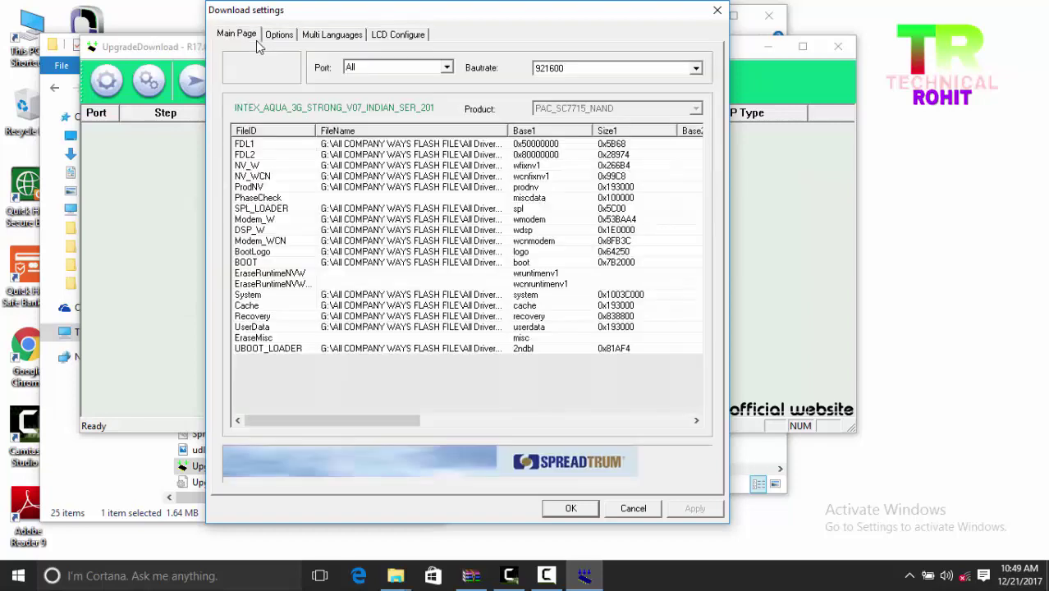
click(576, 505)
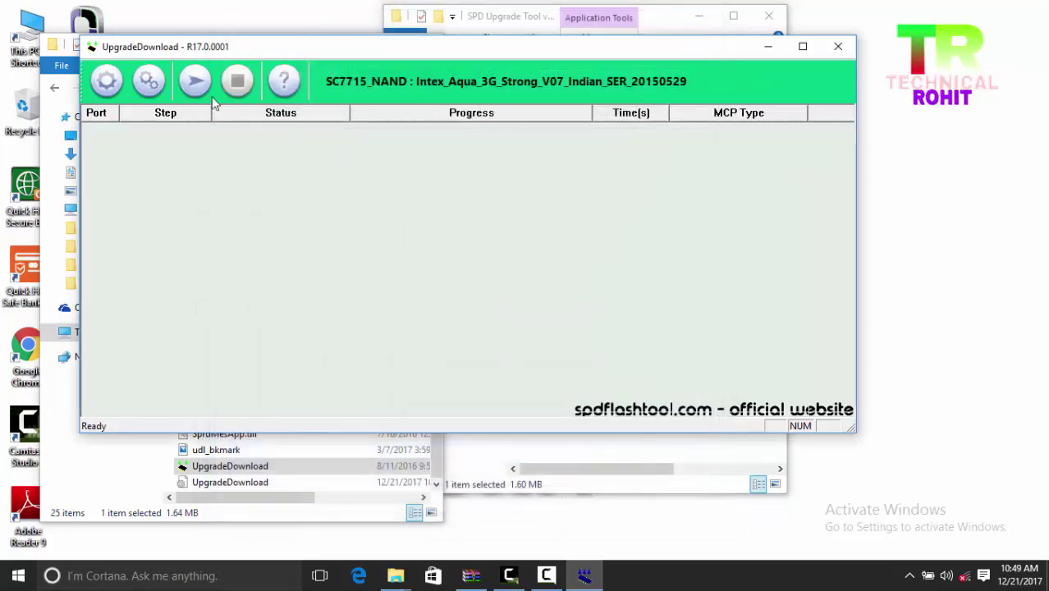
- Start the phone download with the loaded packet in UpgradeDownload R17.0.0001
click(210, 93)
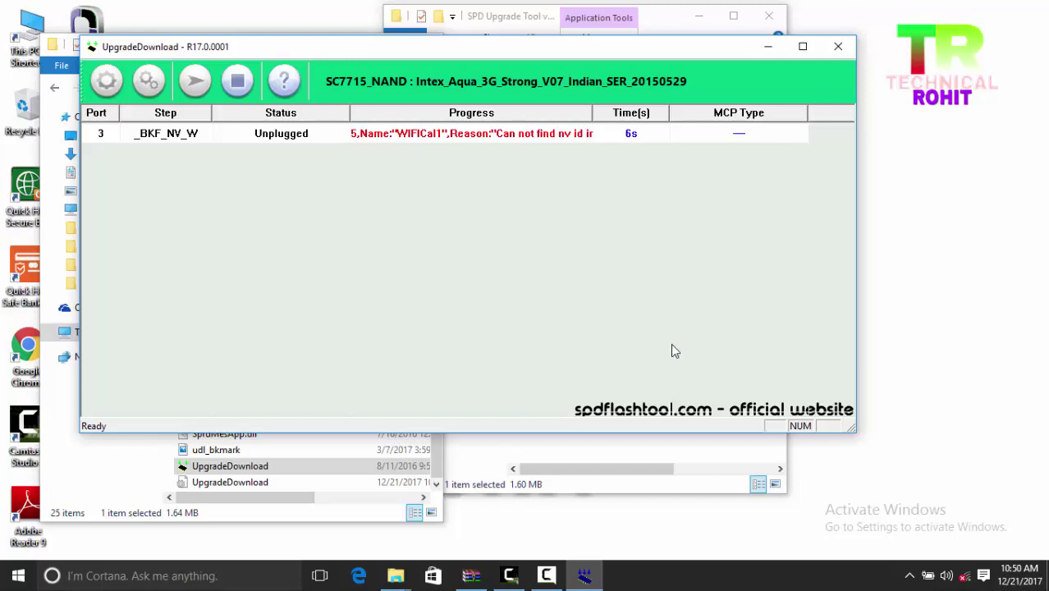
click(561, 576)
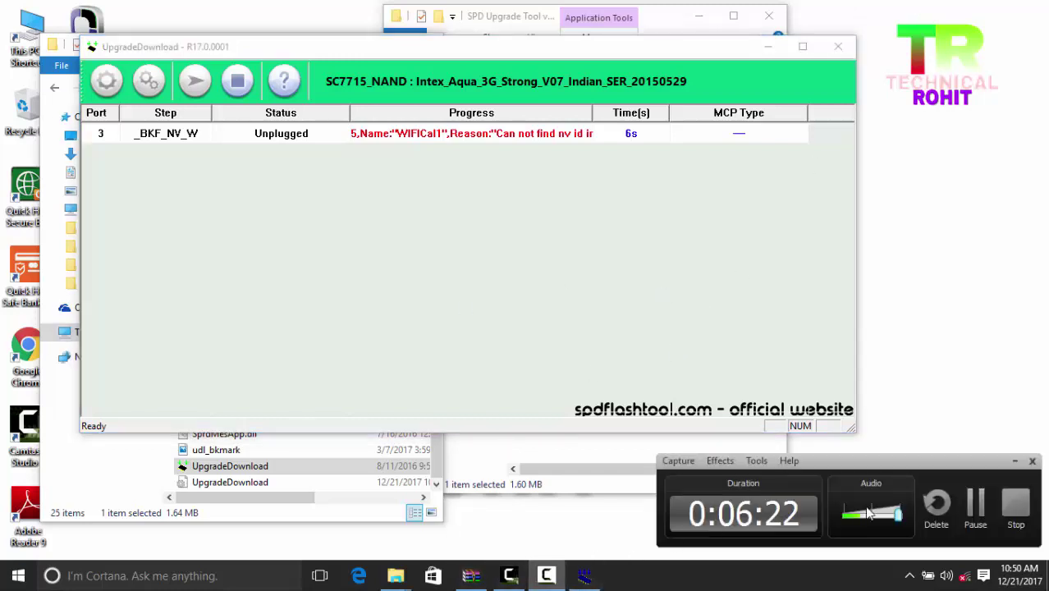